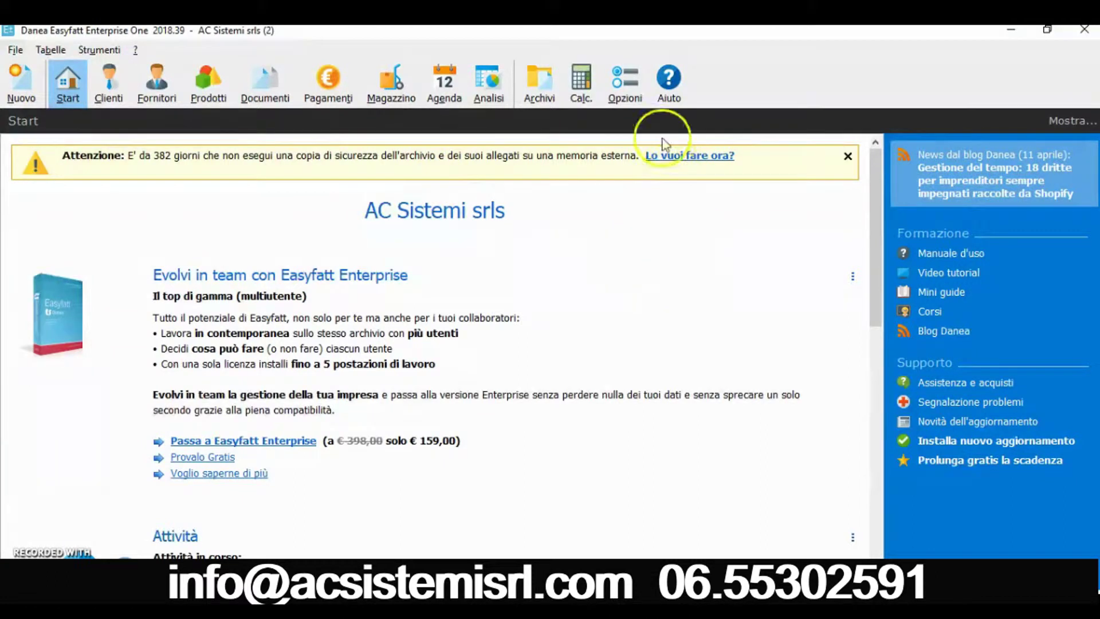
Step: Check in the application options that warehouse support for "Taglie e colori" is enabled
{"action": "left_click", "coordinate": [628, 96]}
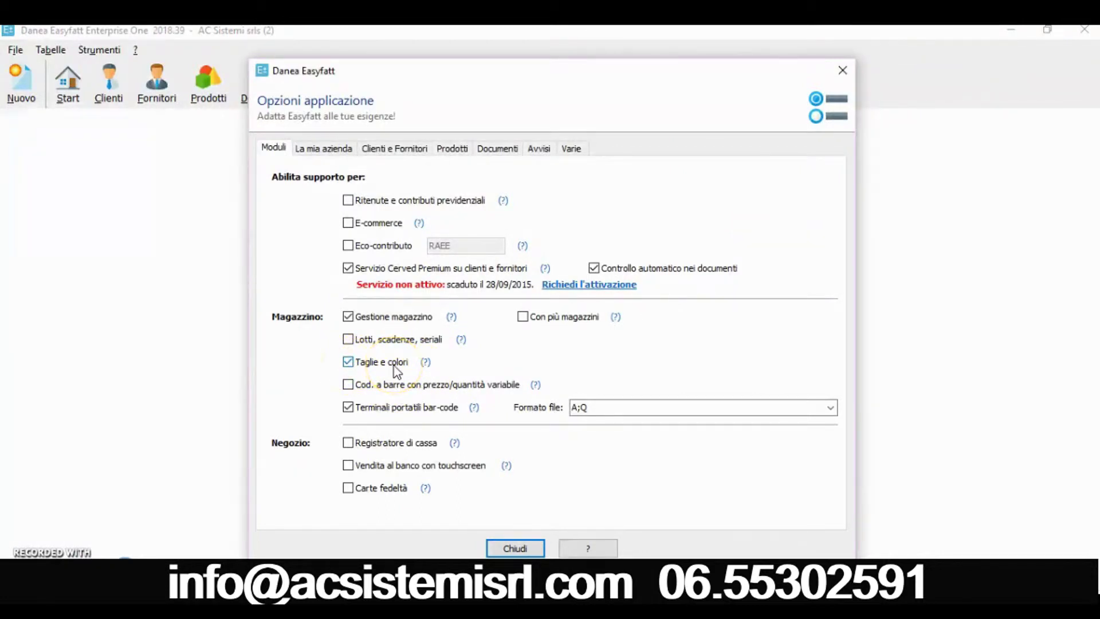
{"action": "left_click", "coordinate": [517, 547]}
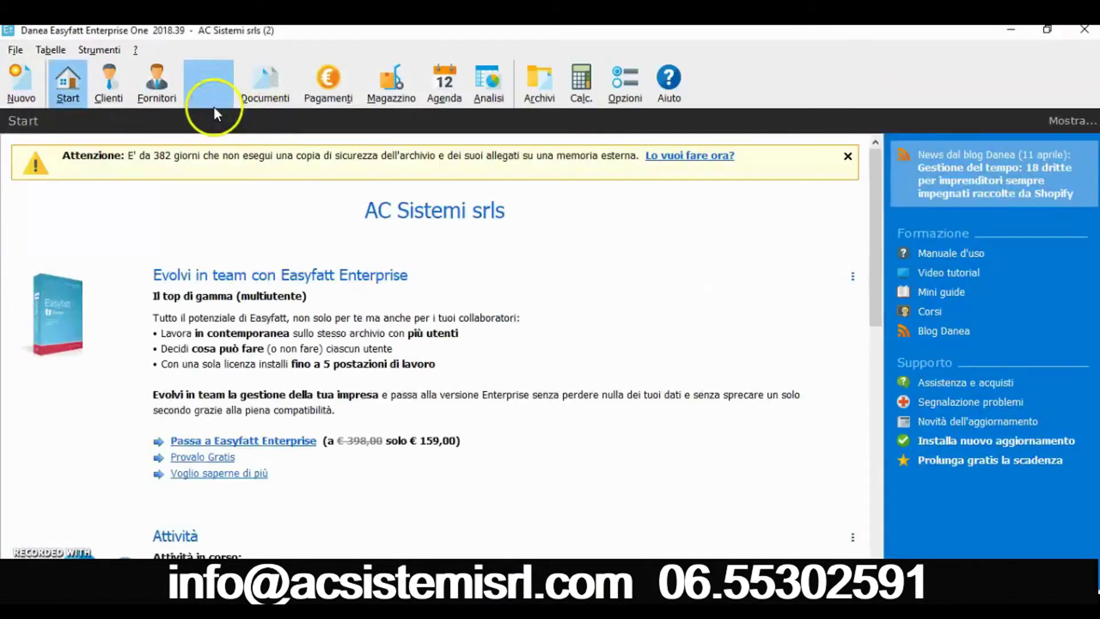
Step: Create a new product with code PL150W, description POLO PIQUET DONNA and type "Art. con magazzino (taglie/colori)"
{"action": "left_click", "coordinate": [214, 98]}
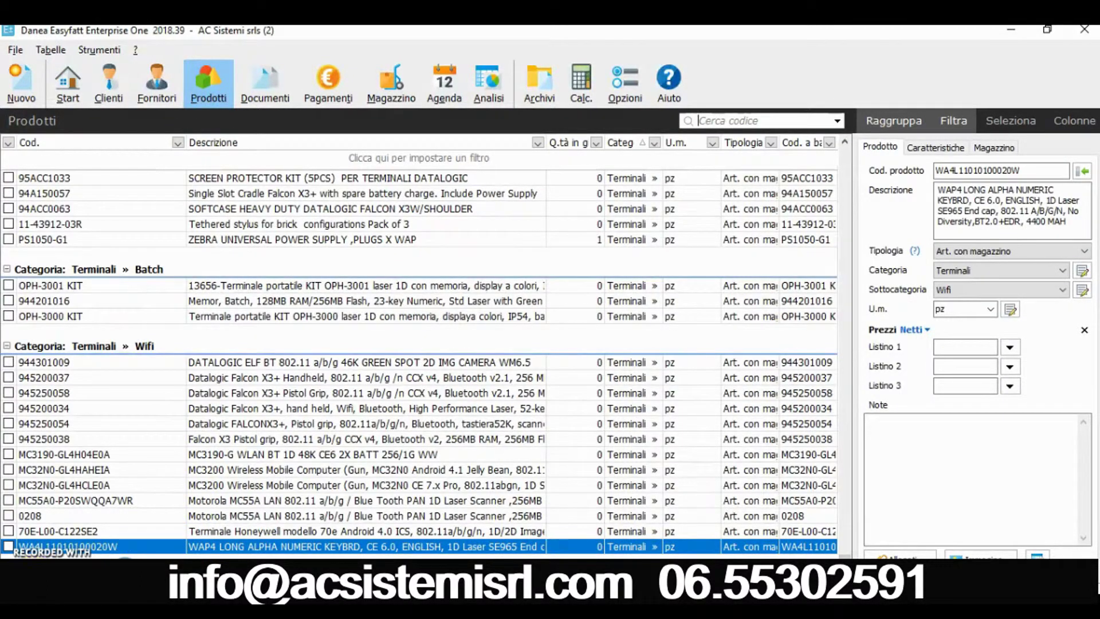
{"action": "key", "text": "Insert"}
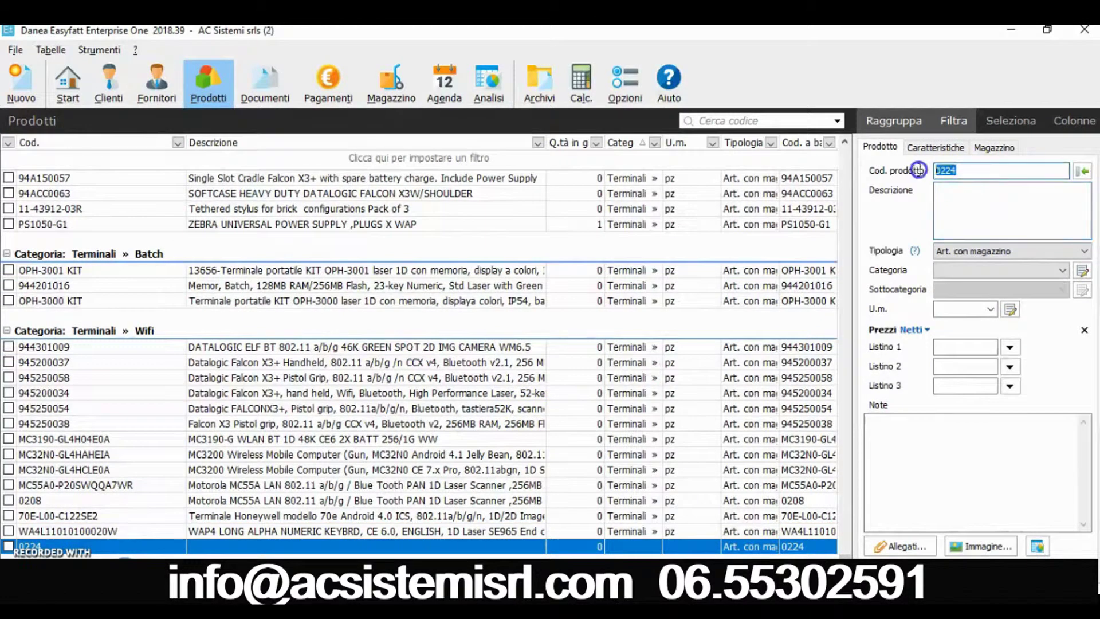
{"action": "type", "text": "pl"}
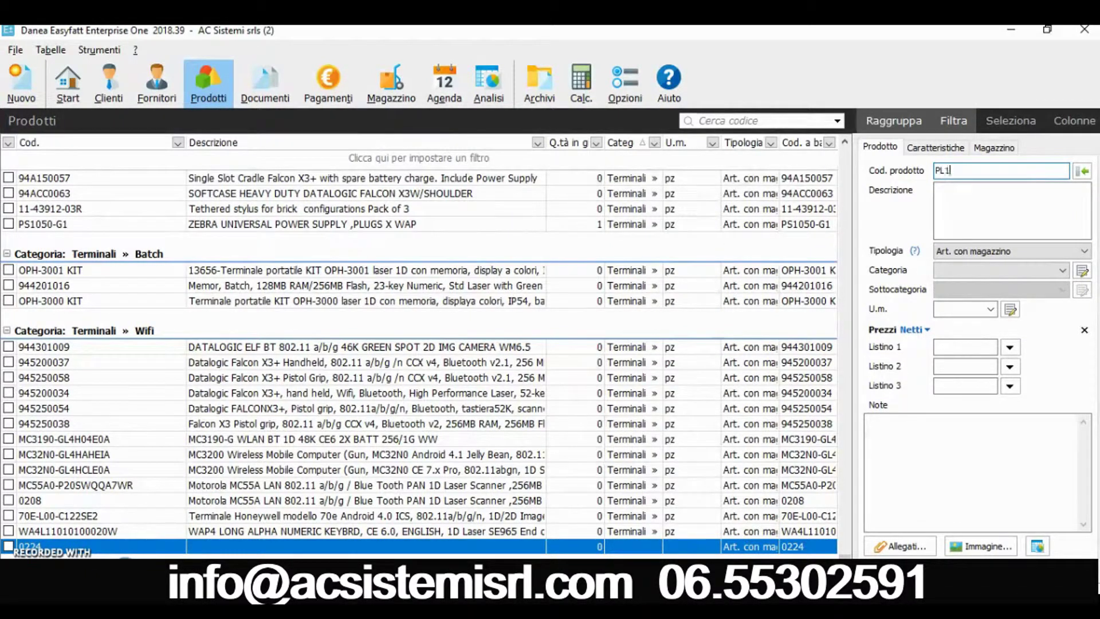
{"action": "type", "text": "150W"}
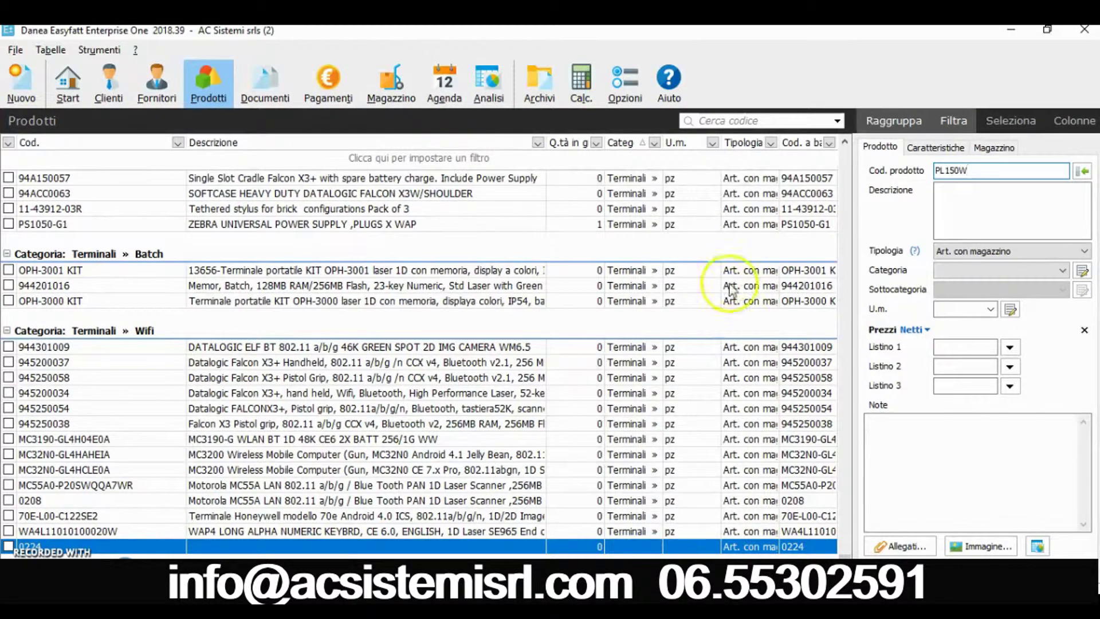
{"action": "left_click", "coordinate": [969, 195]}
{"action": "type", "text": "POLO PIQUET DONNA"}
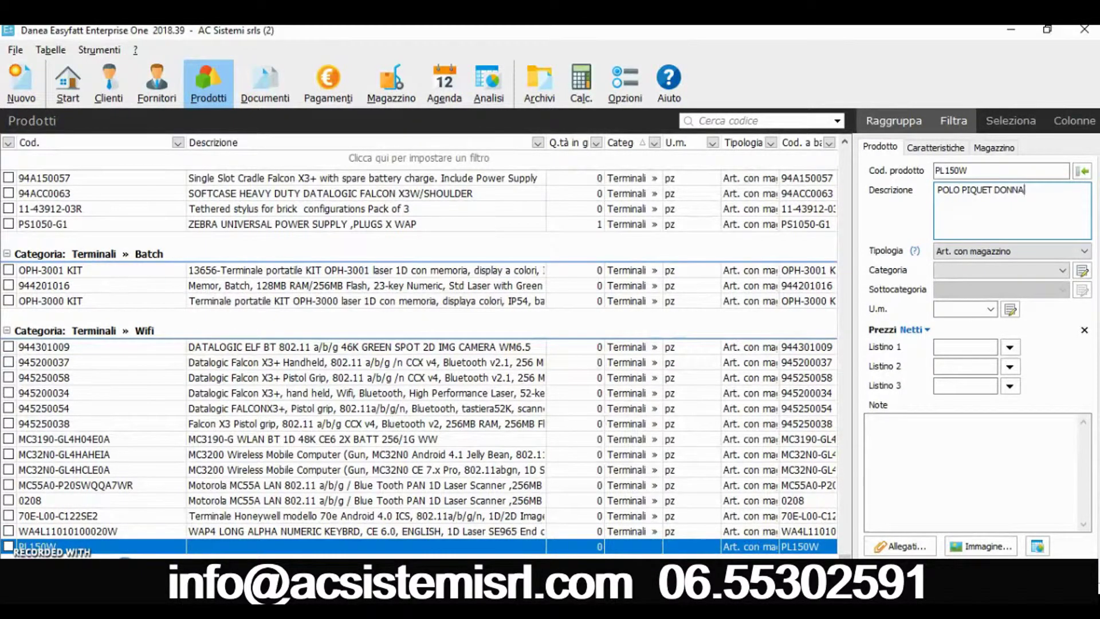
{"action": "left_click", "coordinate": [1085, 253]}
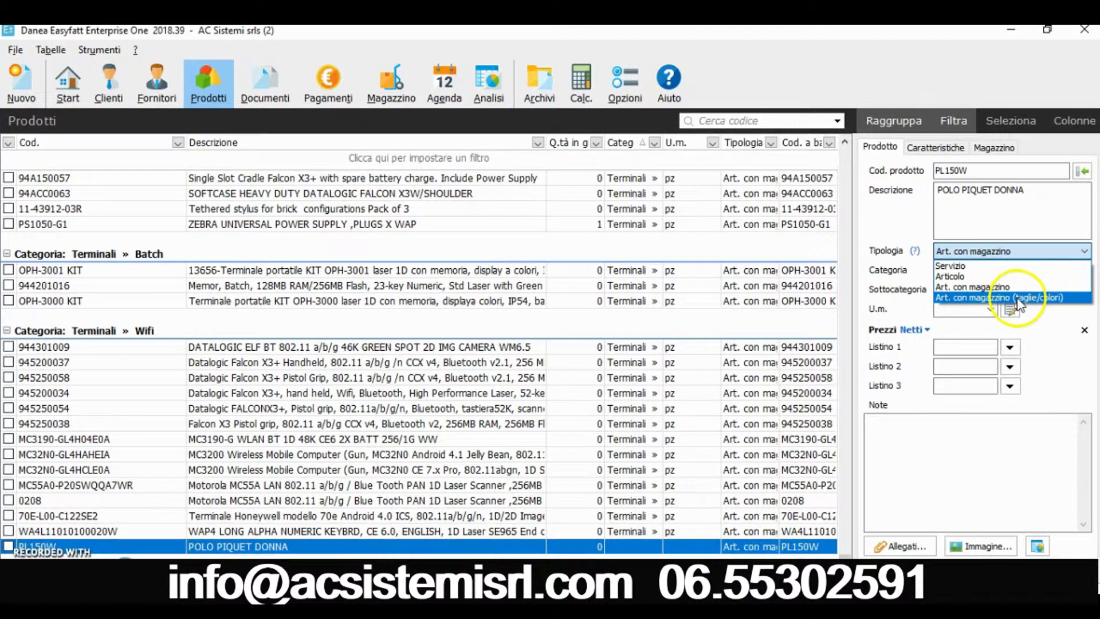
{"action": "left_click", "coordinate": [987, 296]}
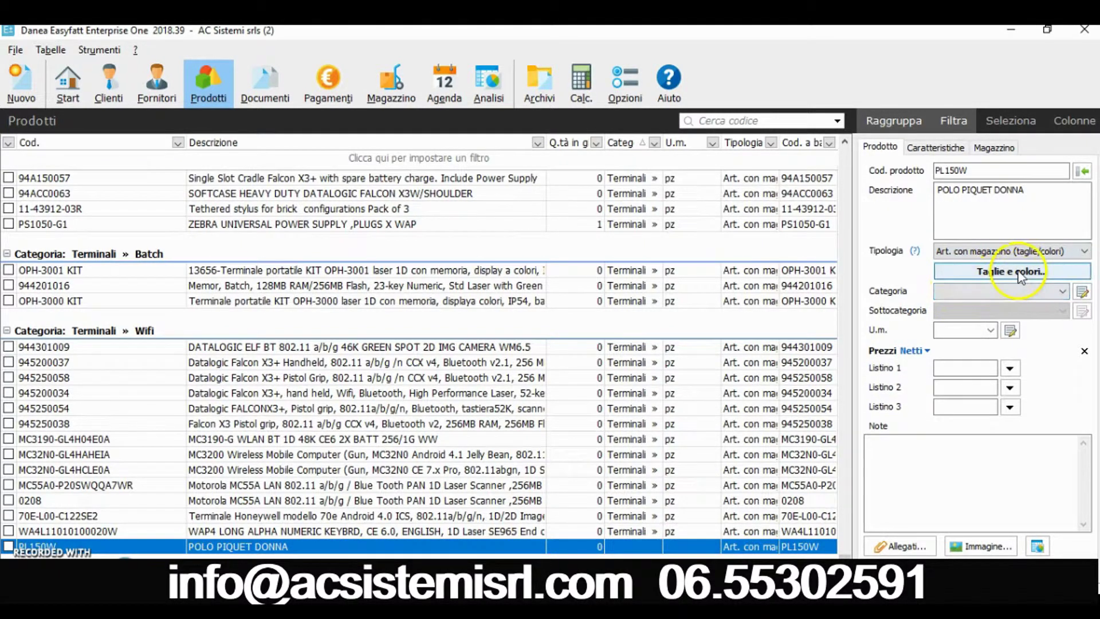
Step: Add a new size set XS,S,M,L,XL to the size sets and assign it to the POLO PIQUET DONNA product
{"action": "left_click", "coordinate": [1019, 275]}
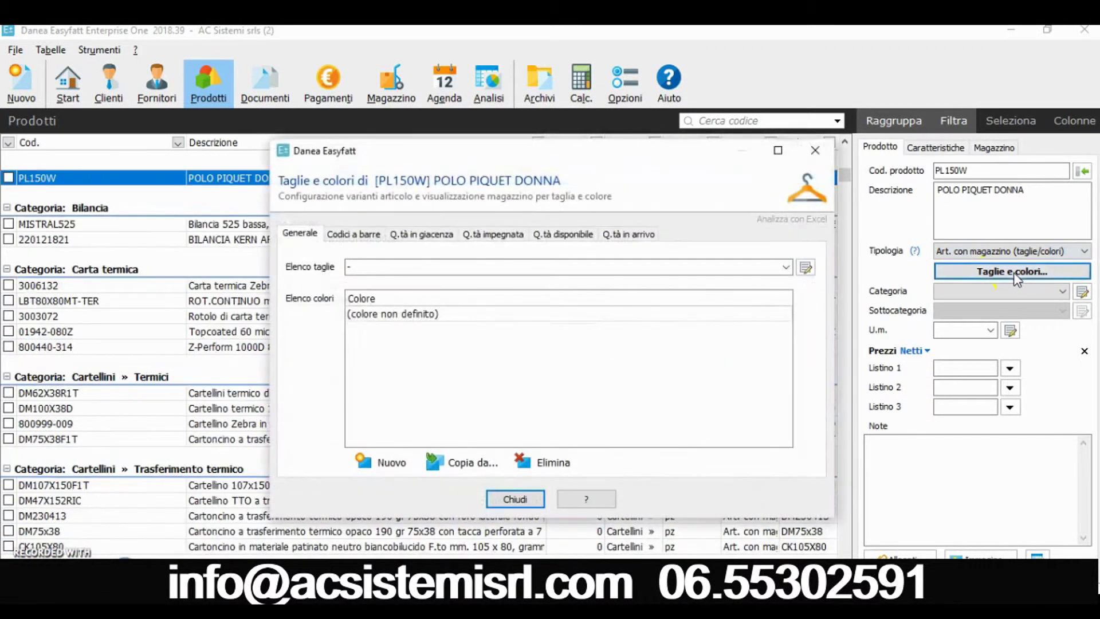
{"action": "left_click", "coordinate": [790, 267]}
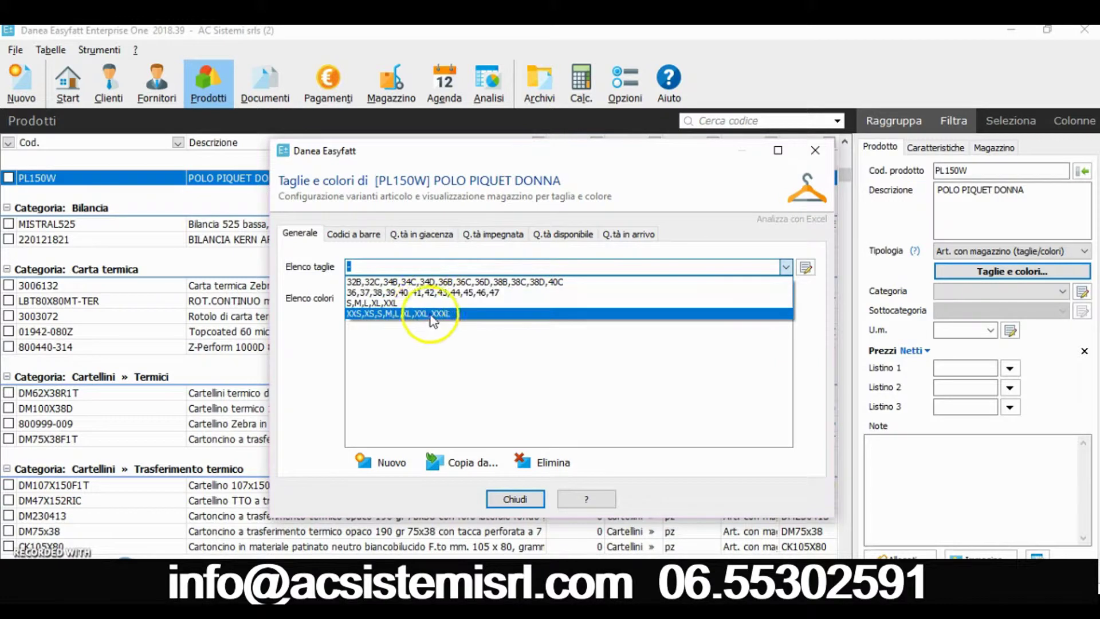
{"action": "left_click", "coordinate": [503, 368]}
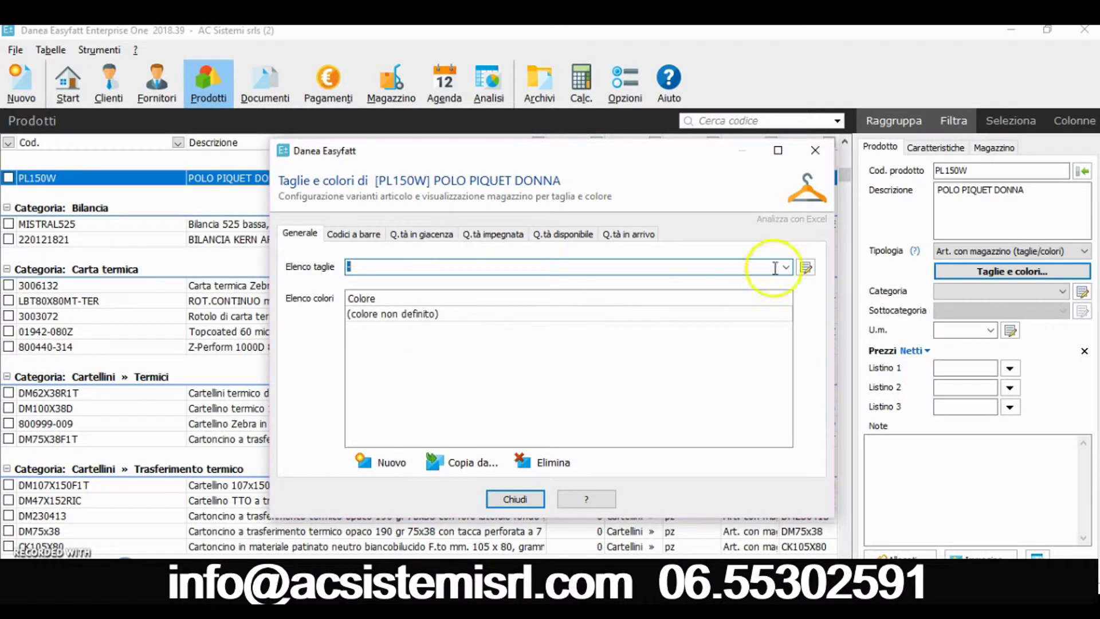
{"action": "left_click", "coordinate": [805, 268]}
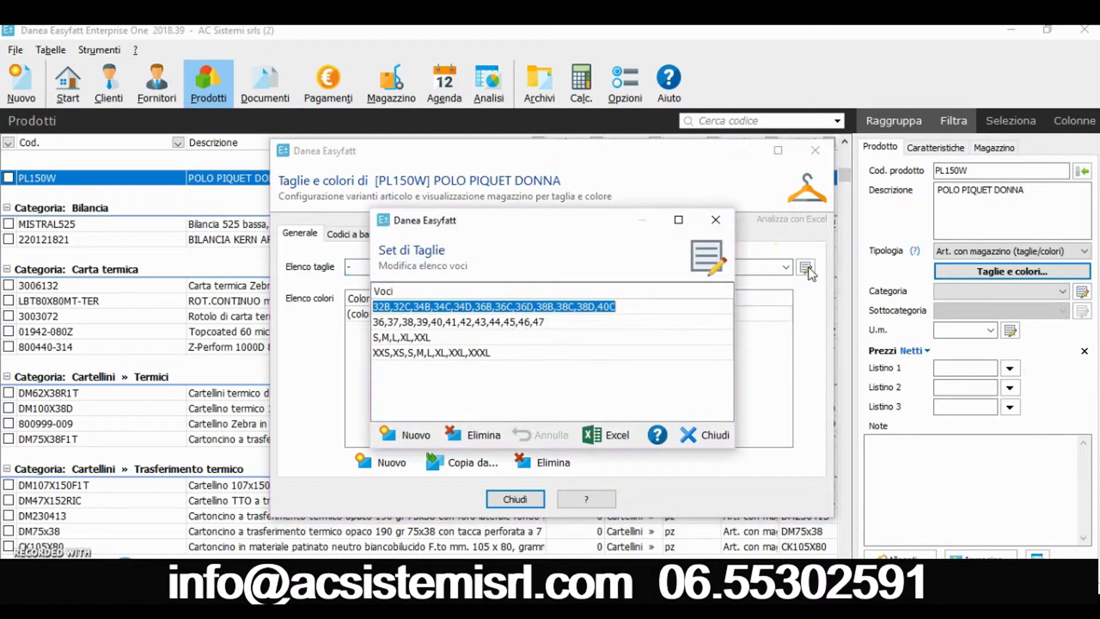
{"action": "left_click", "coordinate": [422, 434]}
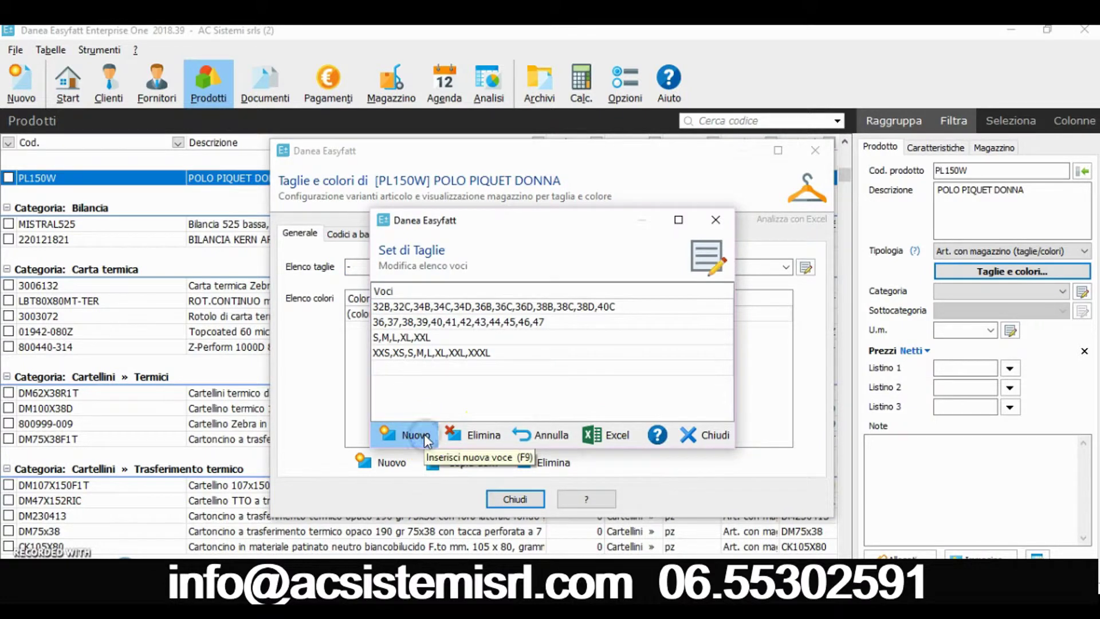
{"action": "left_click", "coordinate": [371, 465]}
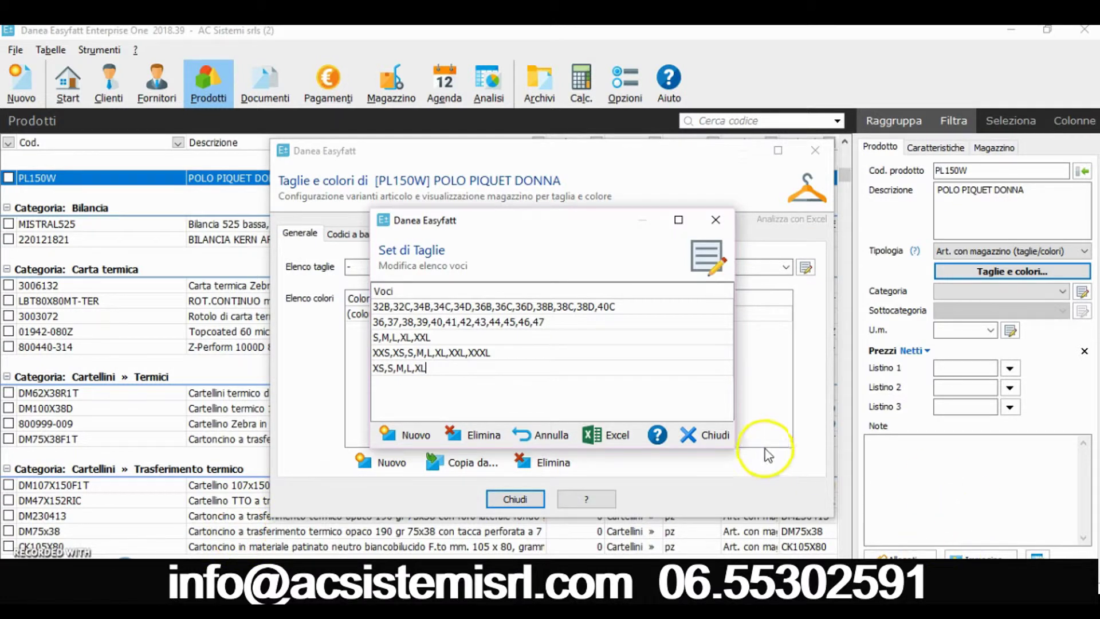
{"action": "left_click", "coordinate": [717, 435]}
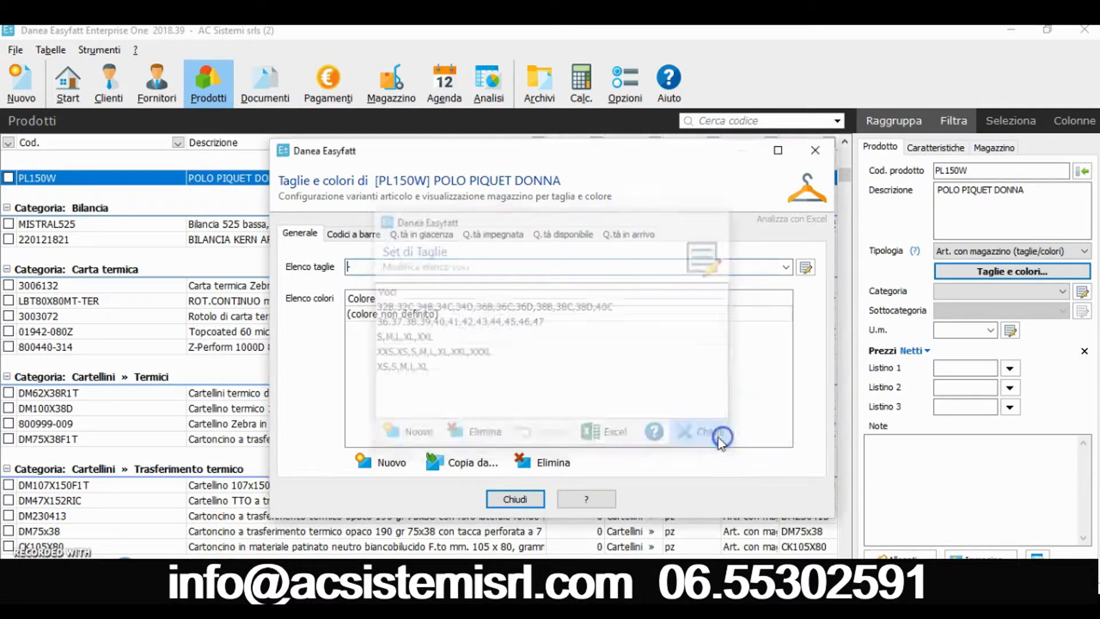
{"action": "left_click", "coordinate": [786, 267]}
{"action": "left_click", "coordinate": [748, 313]}
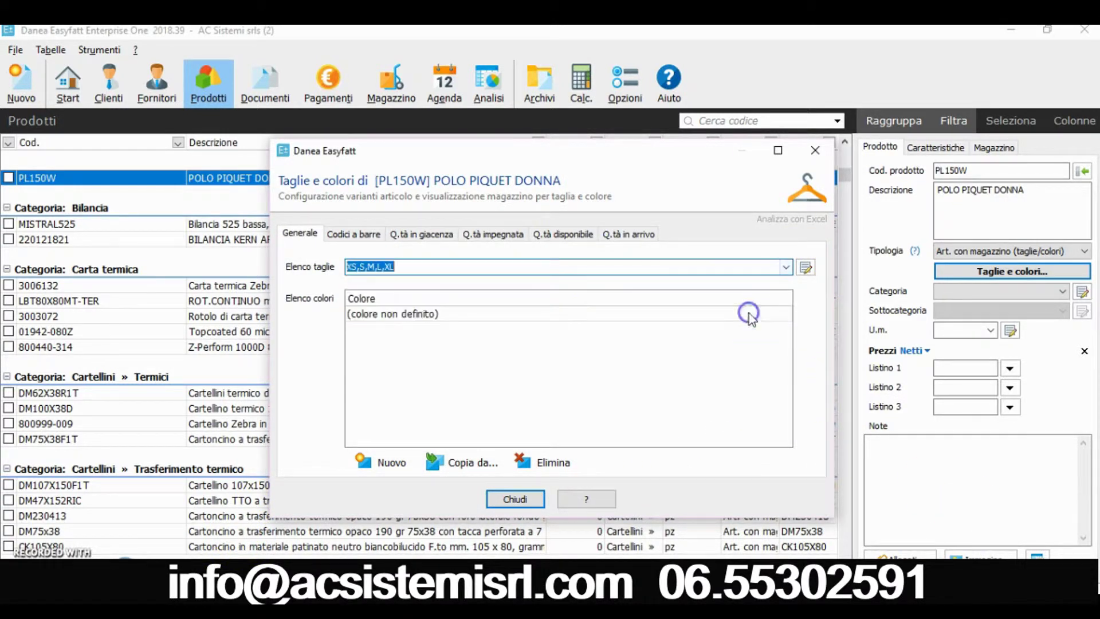
Step: Fill the product's colour list with BIANCO, ROSSO, ROSA and BLU, and close the sizes and colours settings
{"action": "left_click", "coordinate": [514, 313]}
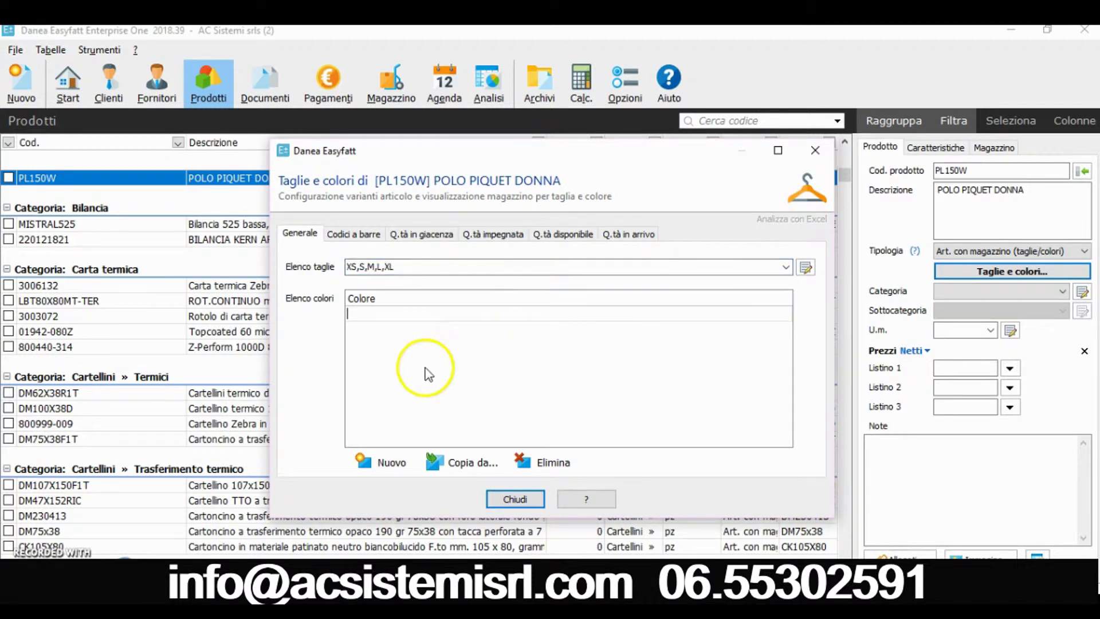
{"action": "type", "text": "BIANCO"}
{"action": "key", "text": "Return"}
{"action": "type", "text": "R"}
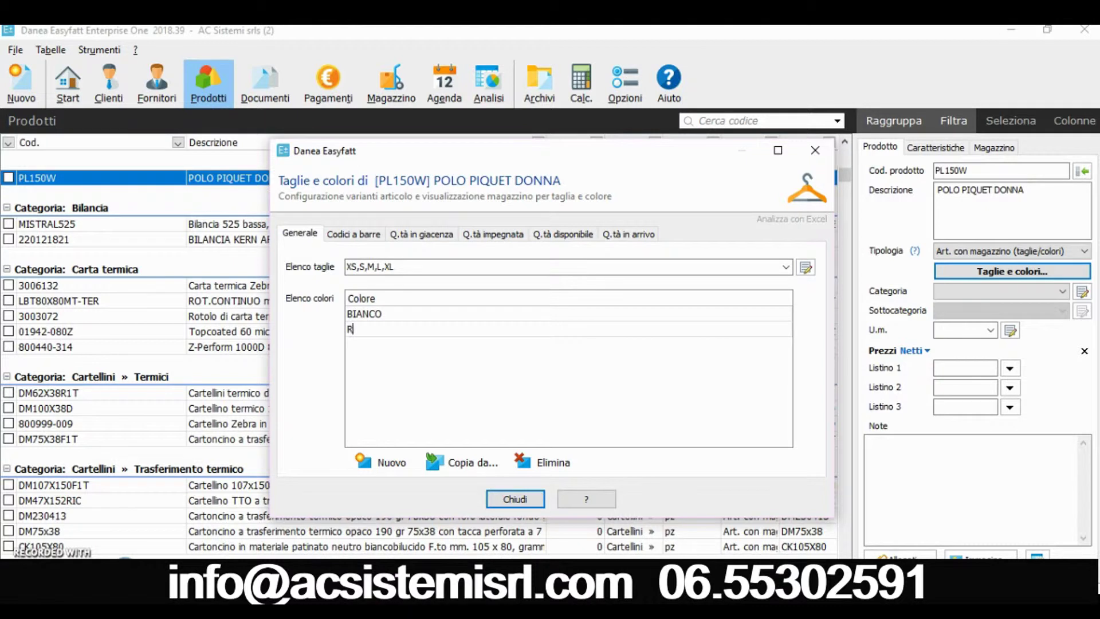
{"action": "type", "text": "OSSO"}
{"action": "key", "text": "Return"}
{"action": "type", "text": "ROSA"}
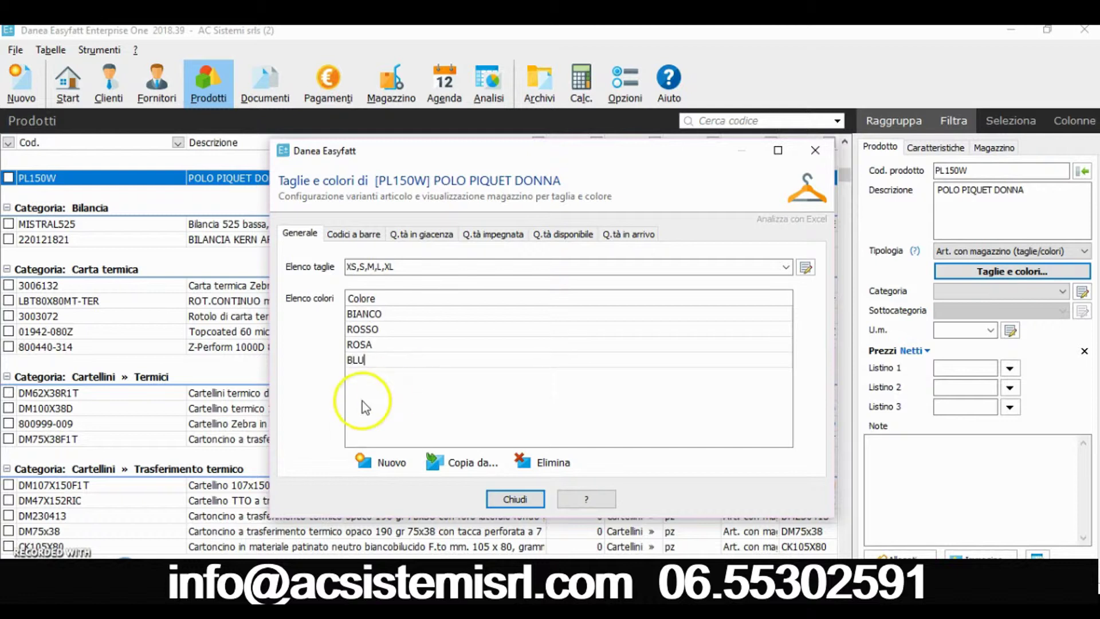
{"action": "left_click", "coordinate": [513, 499]}
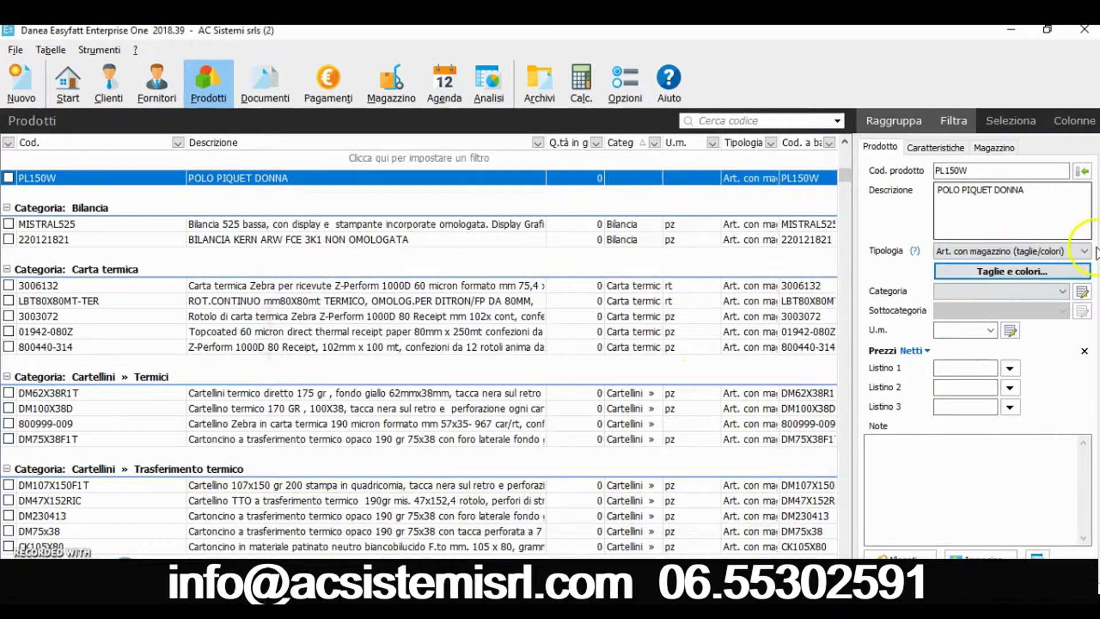
Step: Review the product's size and colour lists and the barcodes for each size and colour combination
{"action": "left_click", "coordinate": [1058, 269]}
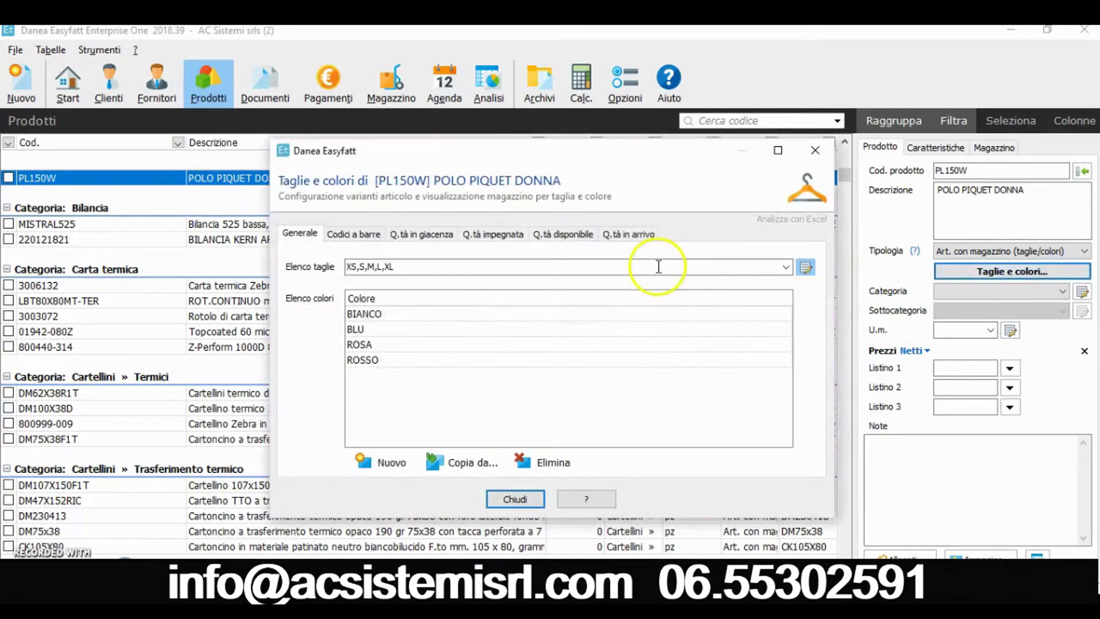
{"action": "left_click", "coordinate": [359, 268]}
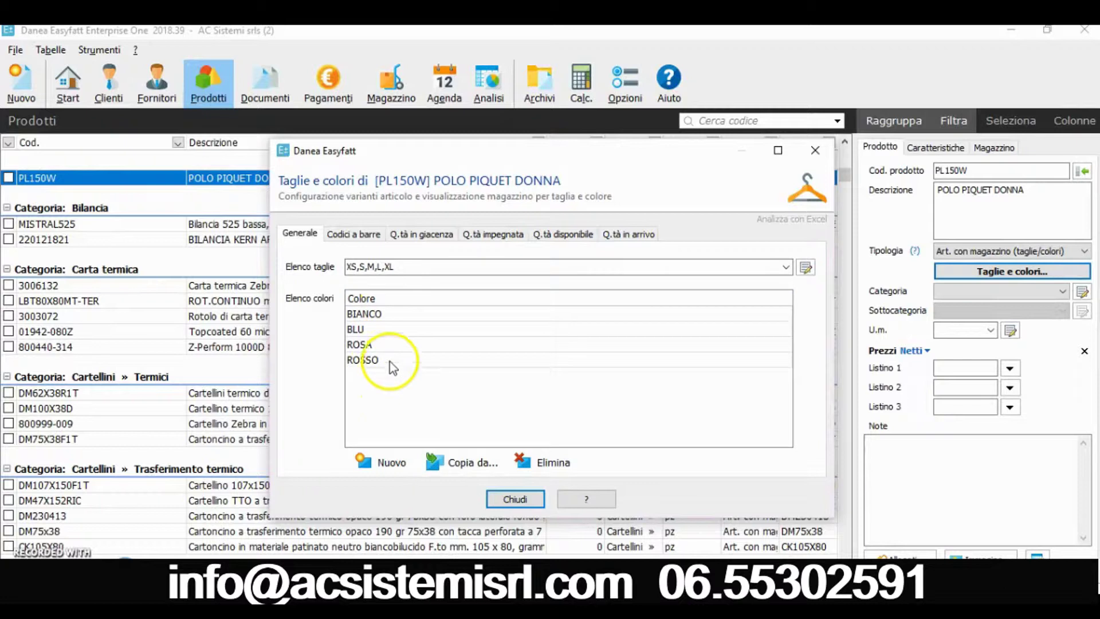
{"action": "left_click", "coordinate": [363, 235]}
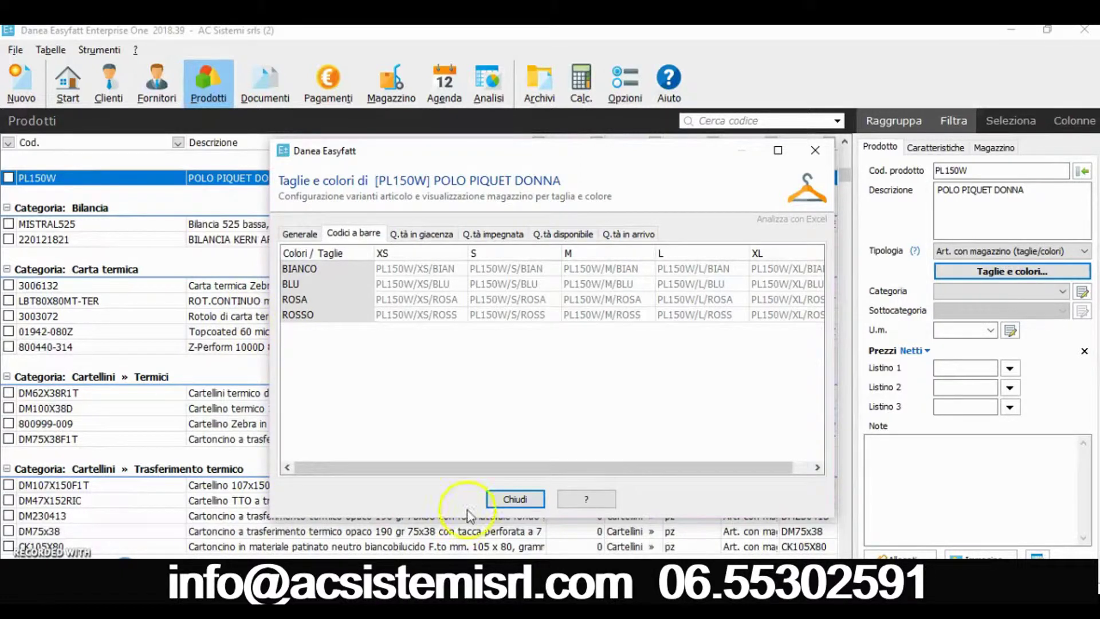
{"action": "left_click", "coordinate": [515, 499]}
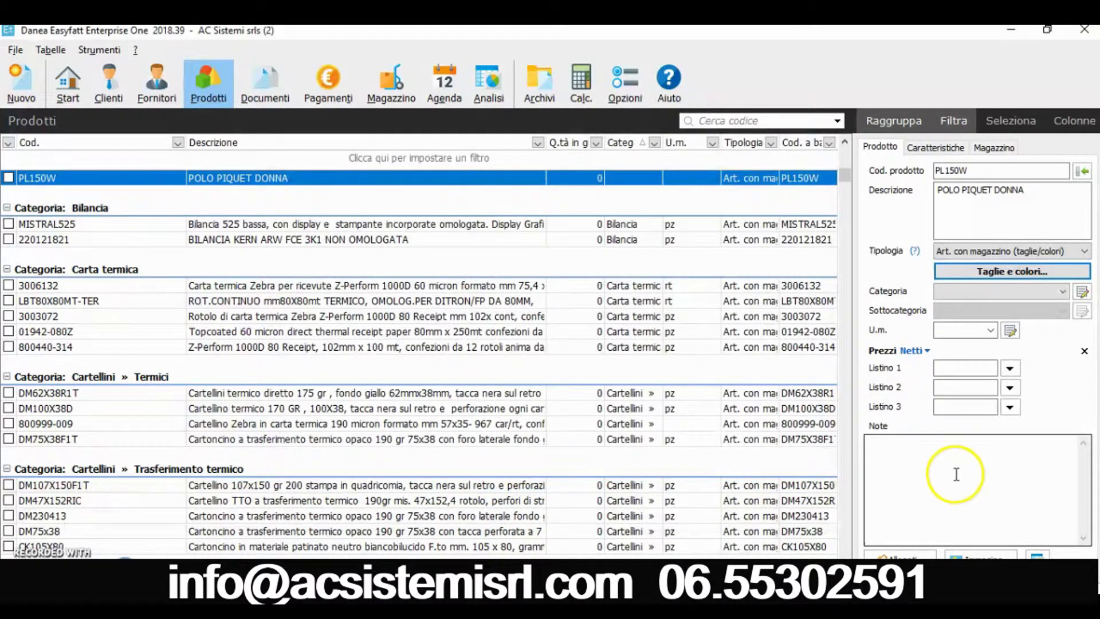
Step: Set the product's category to Polo, its subcategory to Donna and its unit of measure to pz
{"action": "left_click", "coordinate": [1062, 292]}
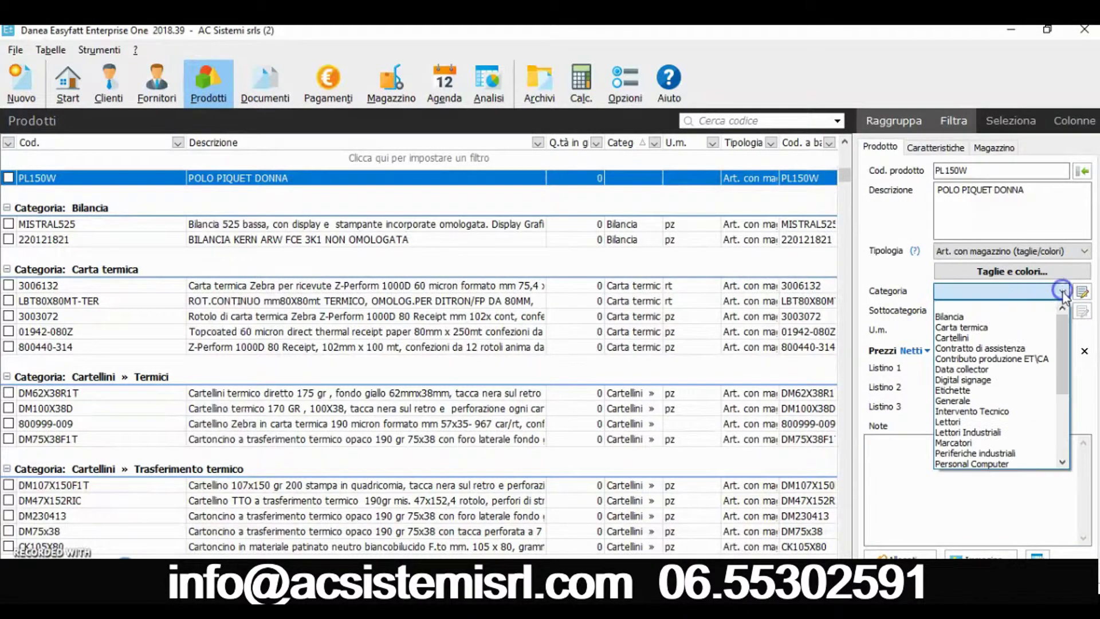
{"action": "scroll", "coordinate": [991, 338], "scroll_direction": "down", "scroll_amount": 4}
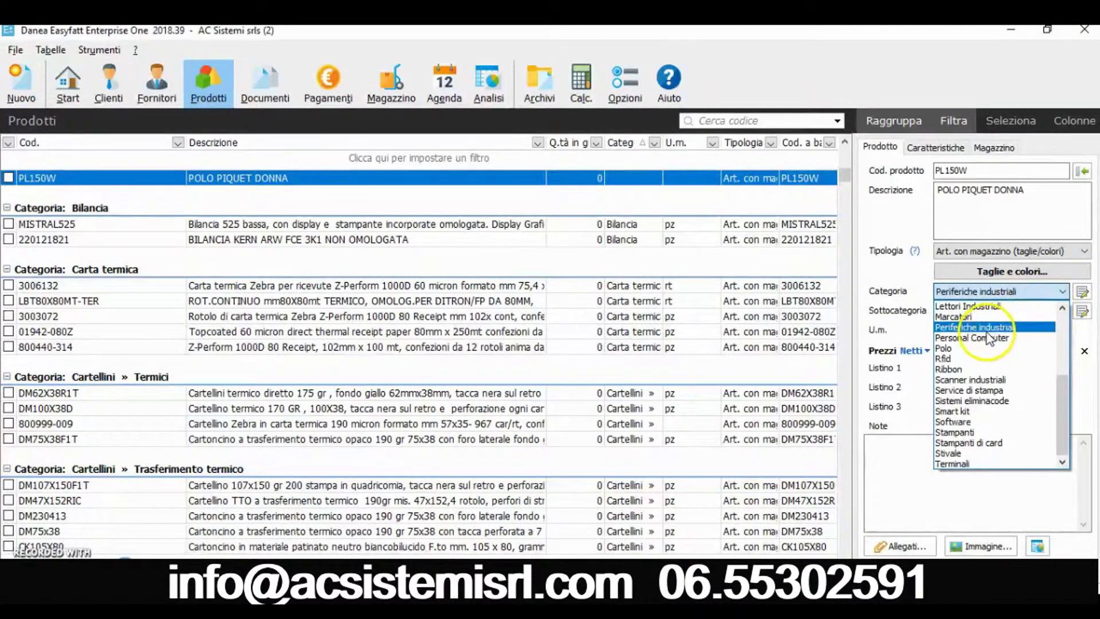
{"action": "left_click", "coordinate": [974, 347]}
{"action": "left_click", "coordinate": [1062, 313]}
{"action": "left_click", "coordinate": [1023, 338]}
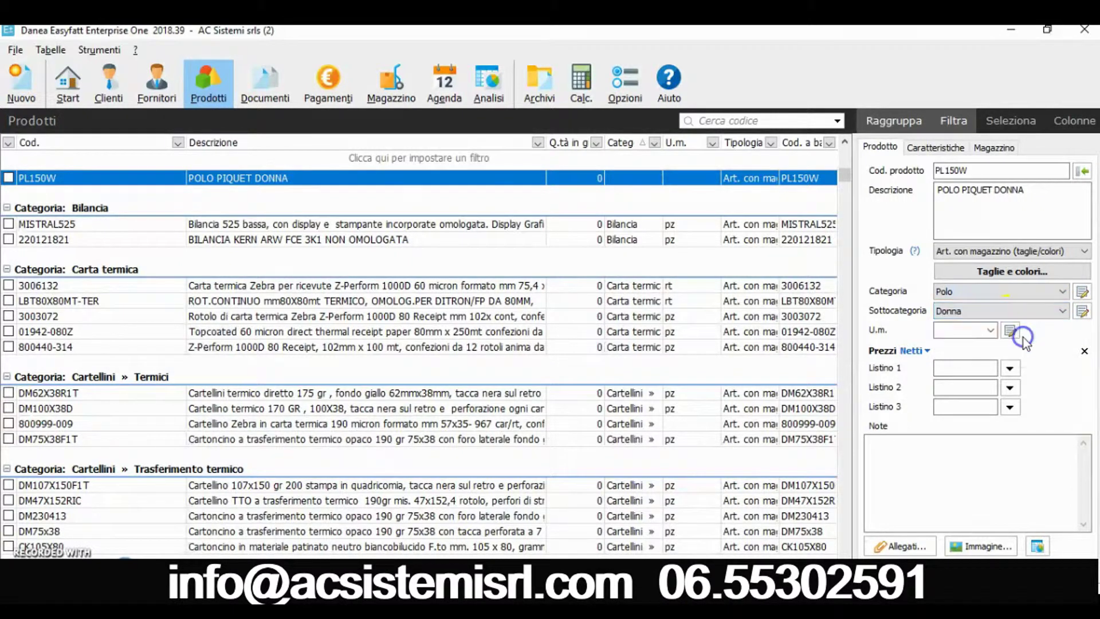
{"action": "left_click", "coordinate": [990, 331]}
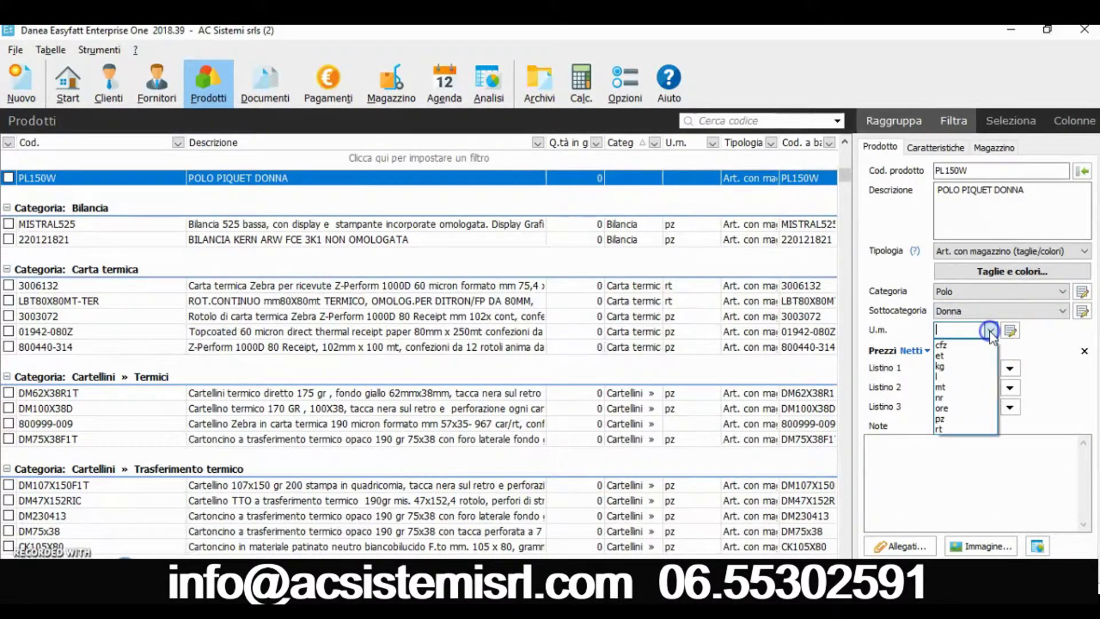
{"action": "left_click", "coordinate": [941, 419]}
{"action": "left_click", "coordinate": [959, 487]}
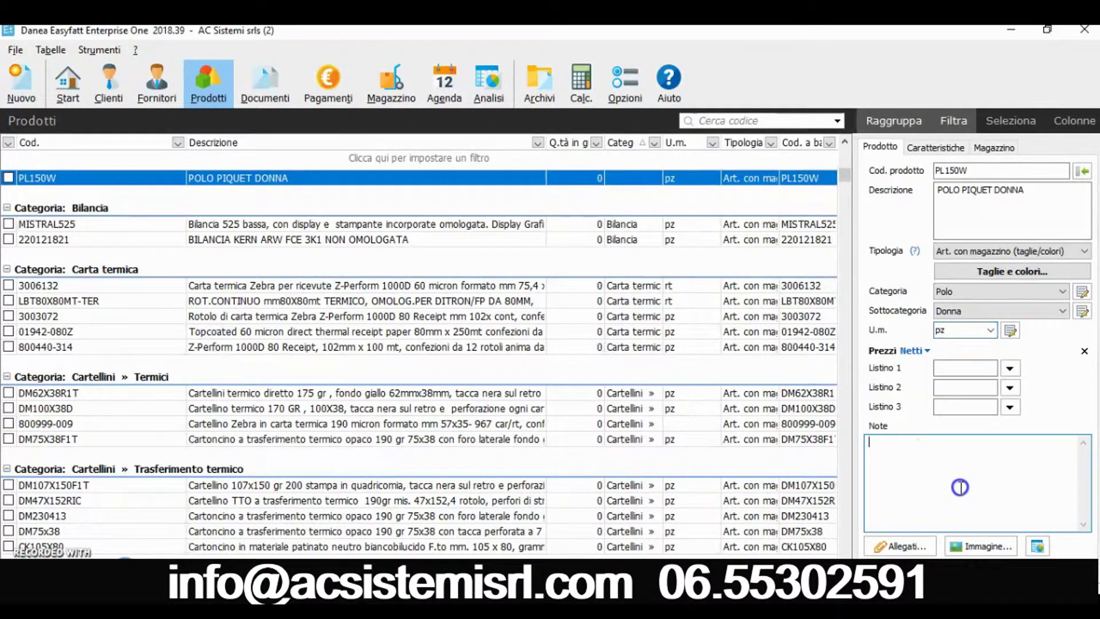
Step: Import "polo donna.jpg" from the Desktop as the product's image
{"action": "left_click", "coordinate": [966, 547]}
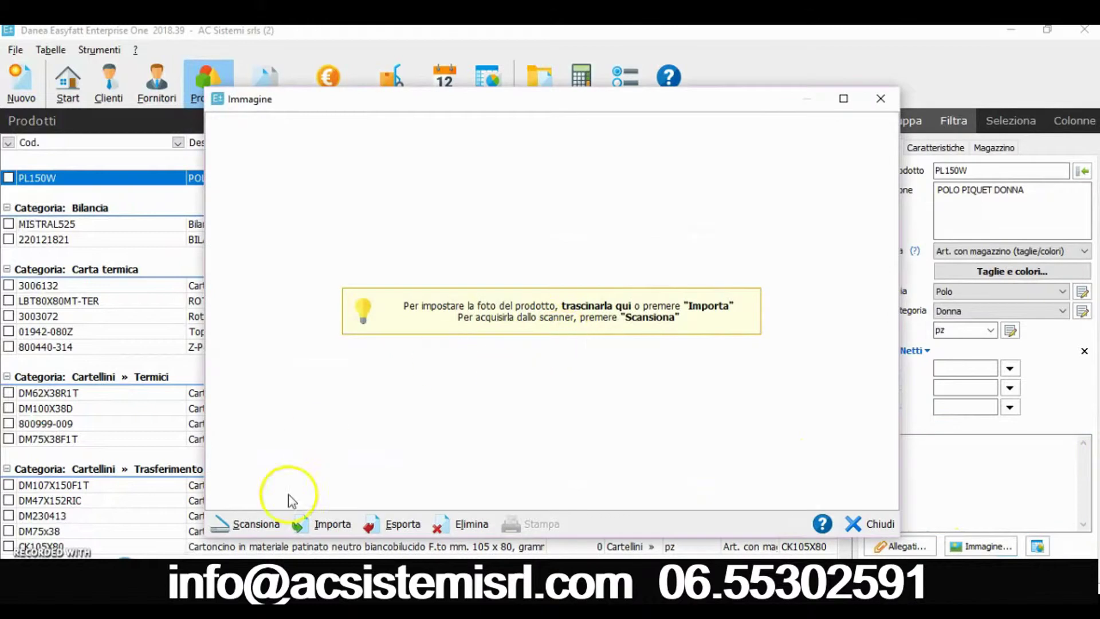
{"action": "left_click", "coordinate": [330, 526]}
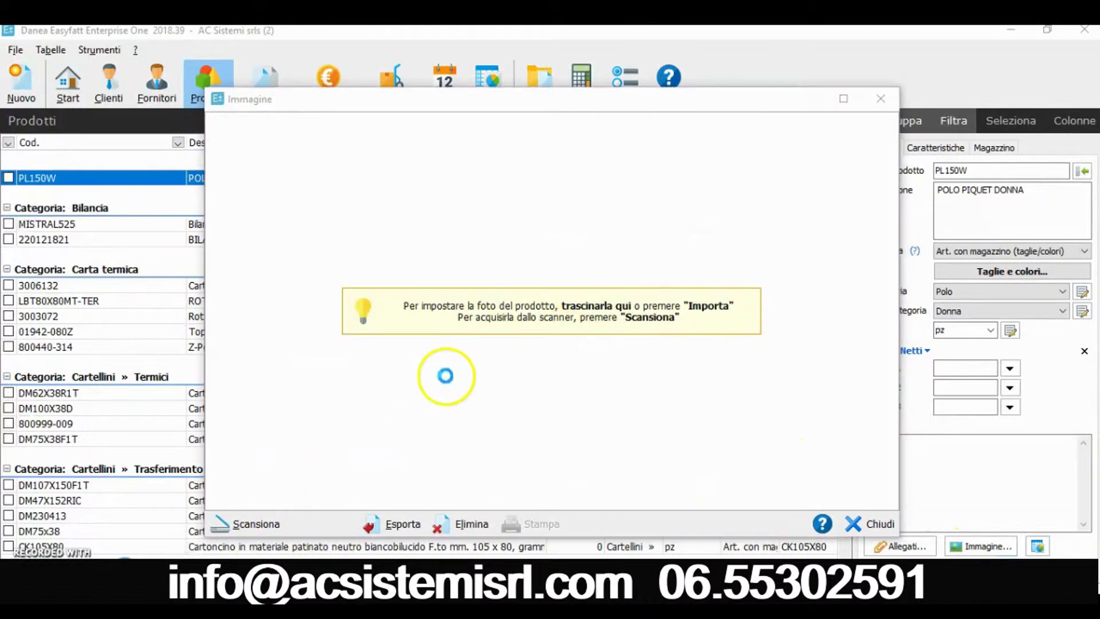
{"action": "scroll", "coordinate": [484, 375], "scroll_direction": "down", "scroll_amount": 4}
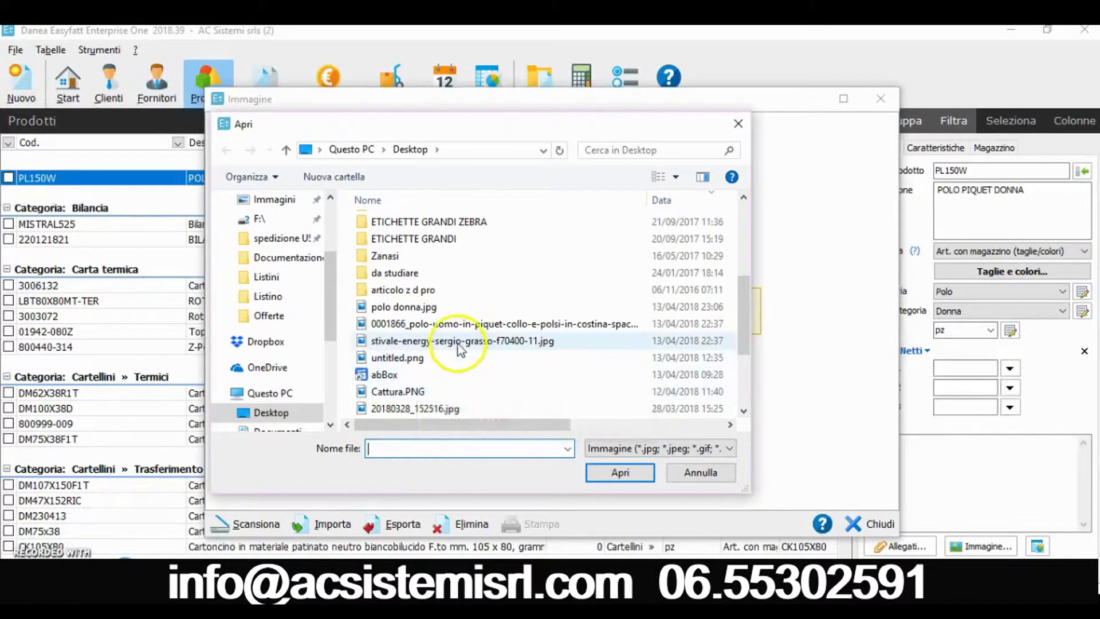
{"action": "left_click", "coordinate": [412, 307]}
{"action": "left_click", "coordinate": [629, 474]}
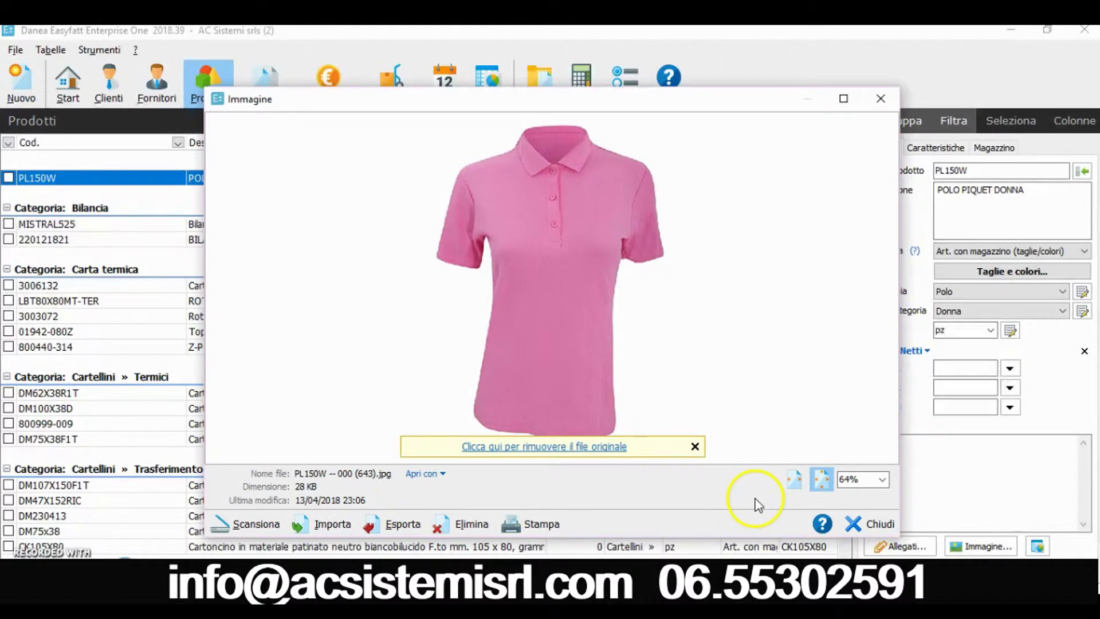
{"action": "left_click", "coordinate": [866, 523]}
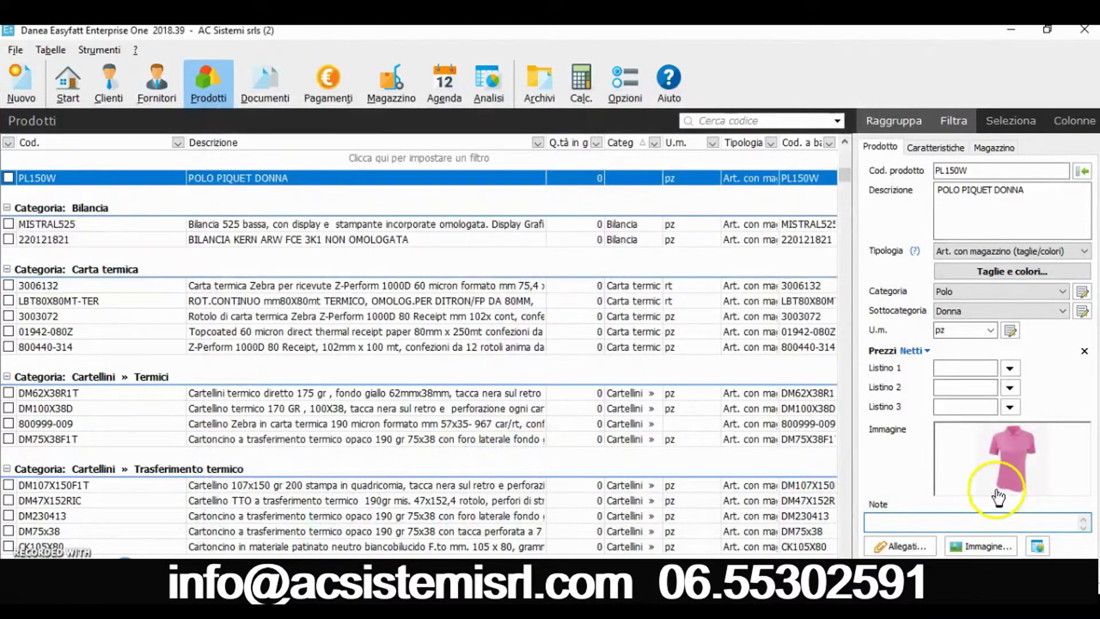
Step: Start a stock load for PL150W and enter the BIANCO quantities: XS 1, S 2, M 2, L 1 and XL 1
{"action": "left_click", "coordinate": [951, 147]}
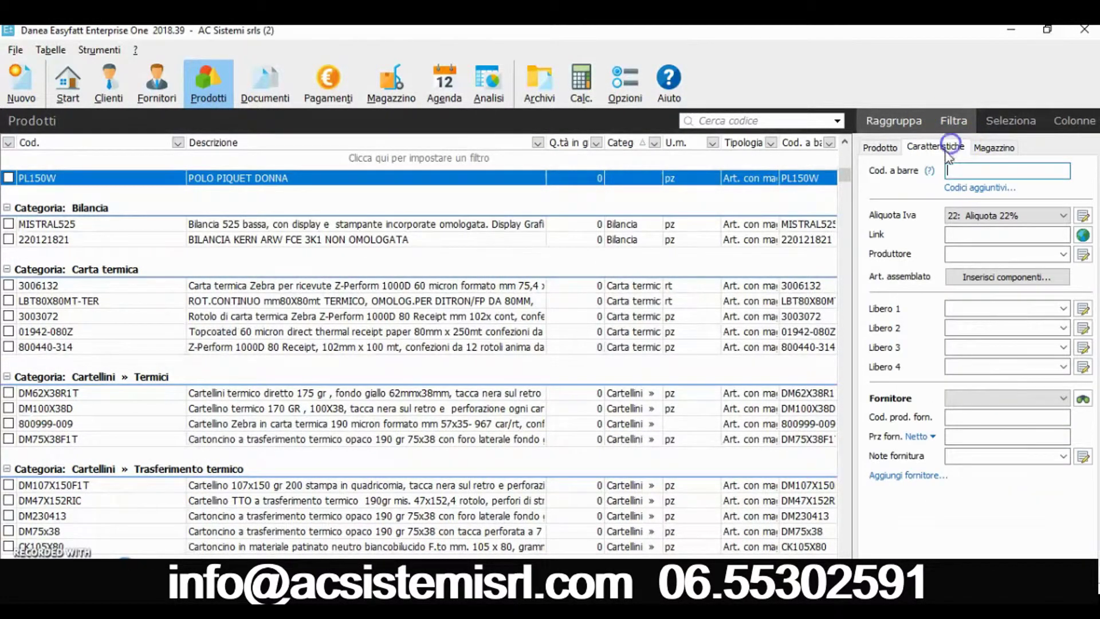
{"action": "left_click", "coordinate": [991, 147]}
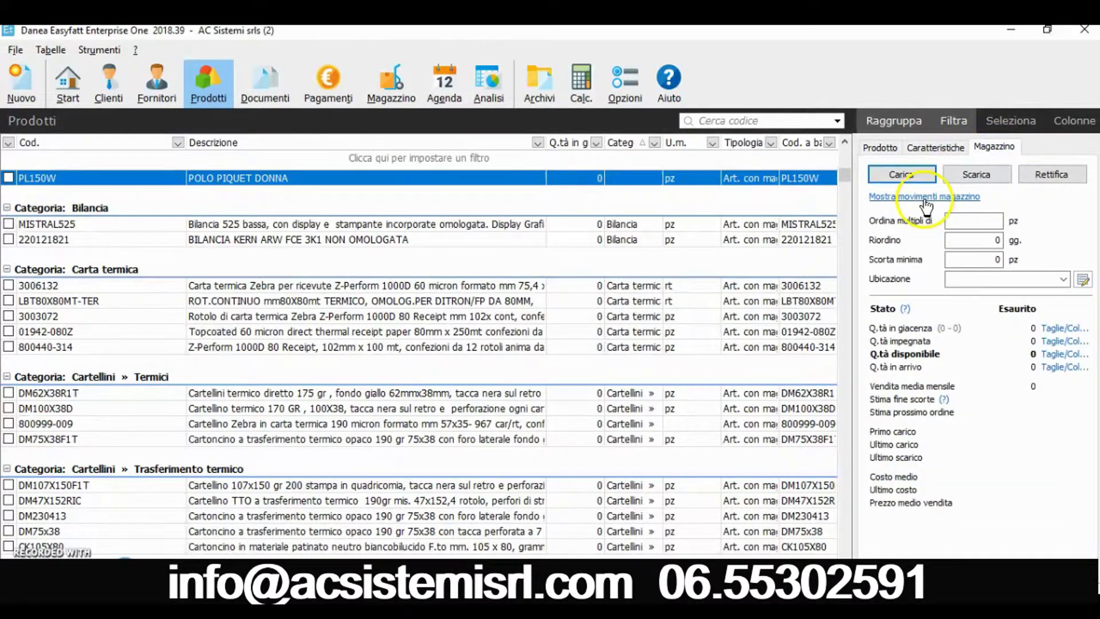
{"action": "left_click", "coordinate": [915, 175]}
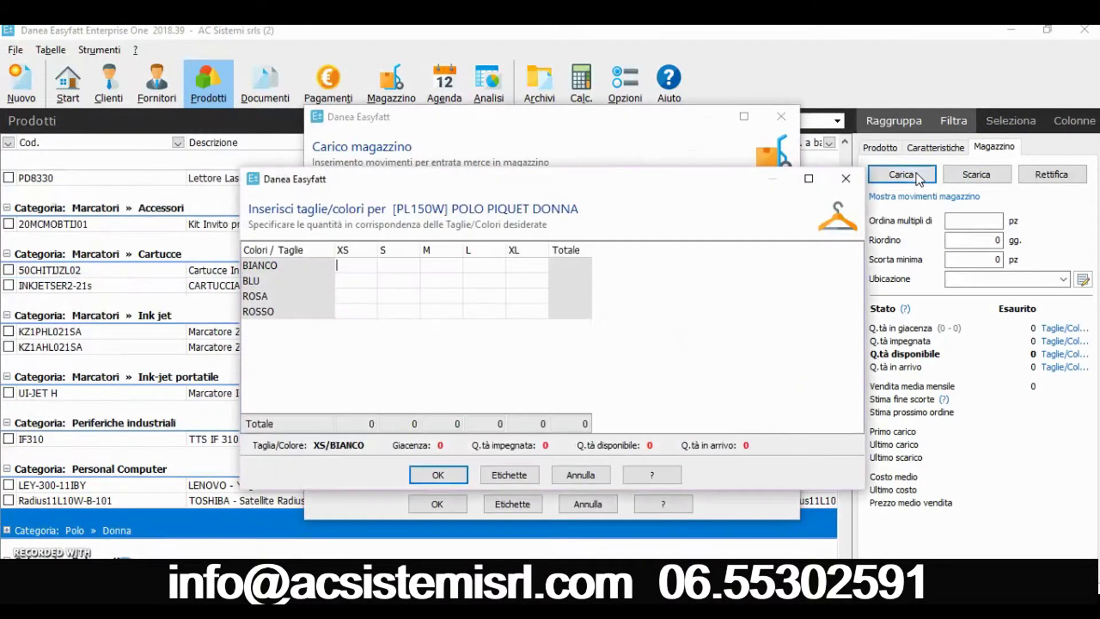
{"action": "type", "text": "1"}
{"action": "key", "text": "Tab"}
{"action": "type", "text": "2"}
{"action": "key", "text": "Tab"}
{"action": "type", "text": "2"}
{"action": "key", "text": "Tab"}
{"action": "type", "text": "1"}
{"action": "key", "text": "Tab"}
{"action": "type", "text": "1"}
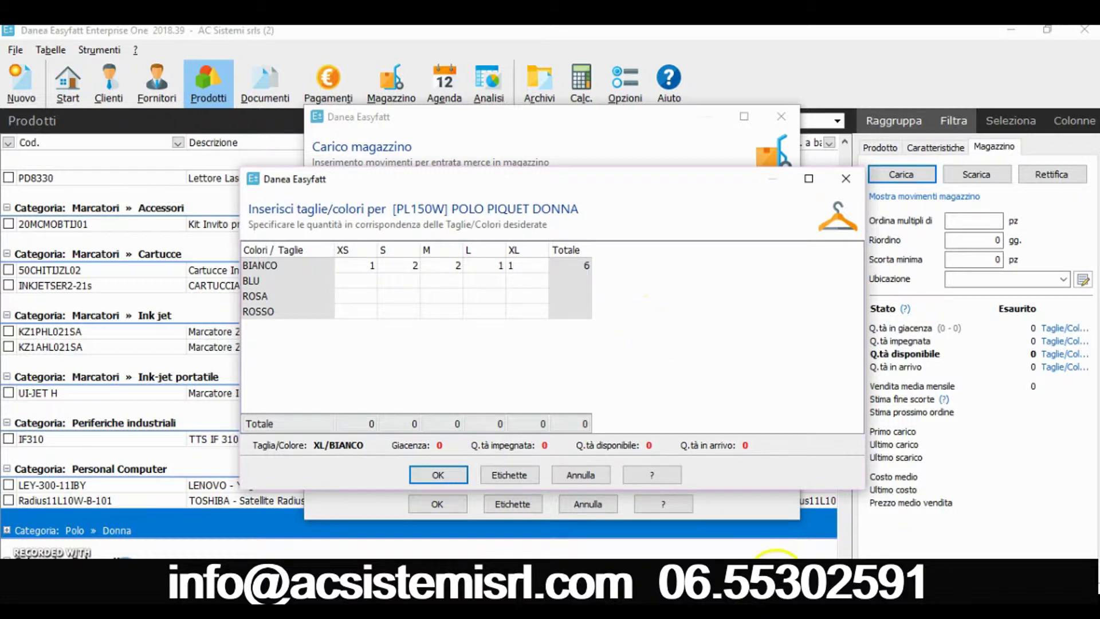
Step: Enter 2 for S/BLU, 1 for M/ROSA and 1 for L/ROSA, and confirm the stock load
{"action": "left_click", "coordinate": [410, 280]}
{"action": "type", "text": "2"}
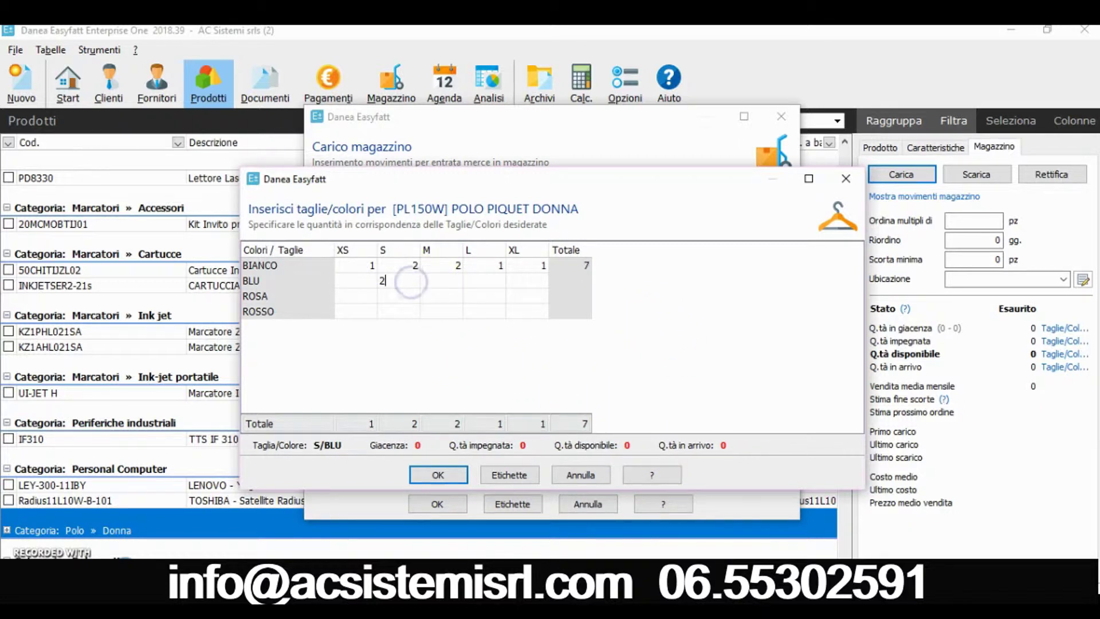
{"action": "left_click", "coordinate": [427, 283]}
{"action": "left_click", "coordinate": [441, 296]}
{"action": "type", "text": "1"}
{"action": "key", "text": "Tab"}
{"action": "type", "text": "1"}
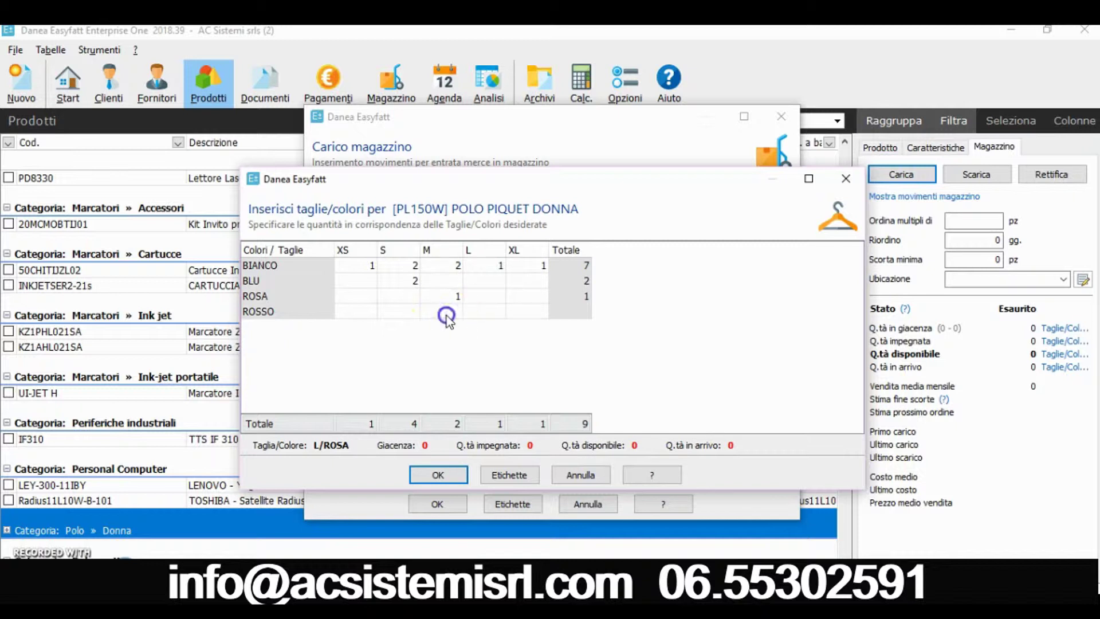
{"action": "left_click", "coordinate": [445, 311]}
{"action": "left_click", "coordinate": [429, 456]}
{"action": "left_click", "coordinate": [440, 474]}
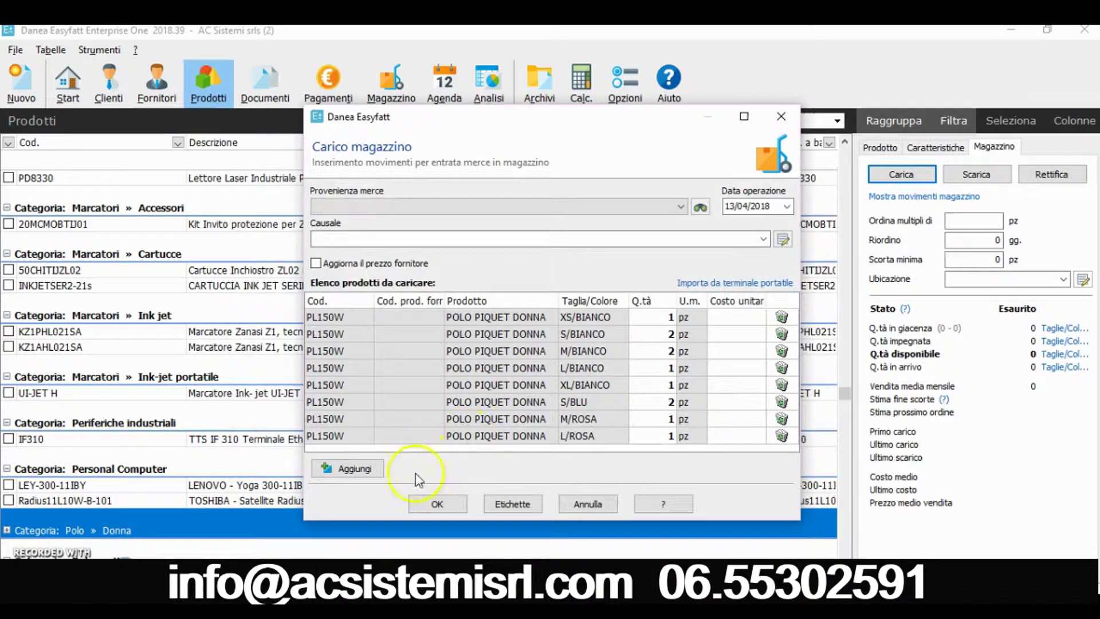
{"action": "left_click", "coordinate": [444, 504]}
{"action": "left_click", "coordinate": [926, 524]}
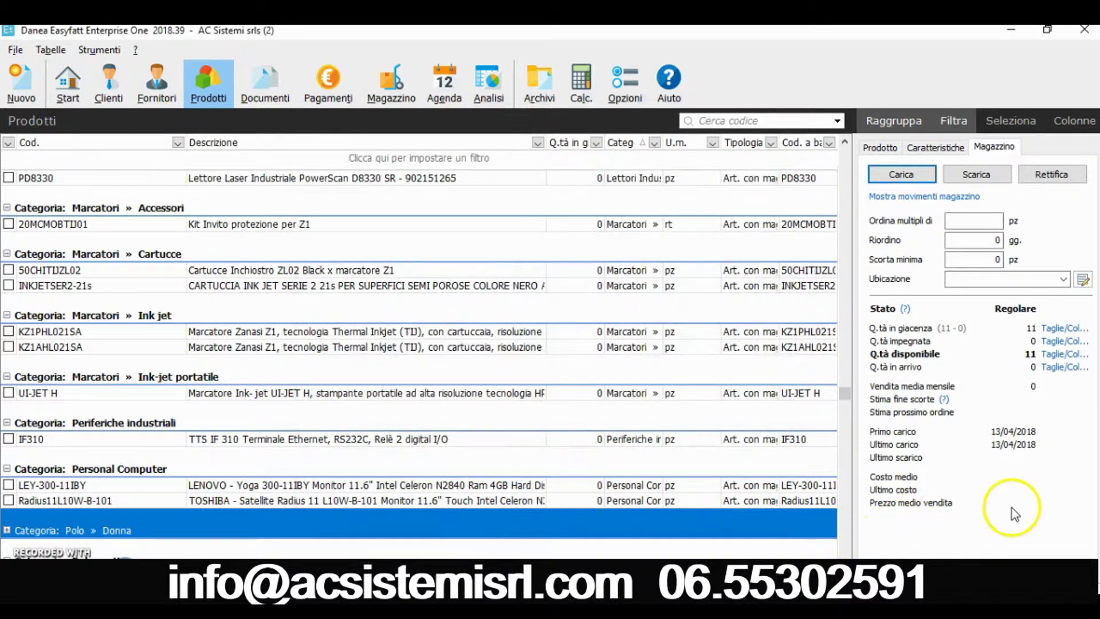
Step: Create a new transport document (Doc. di trasporto) made out to a new subject named SDSDSDA
{"action": "left_click", "coordinate": [275, 95]}
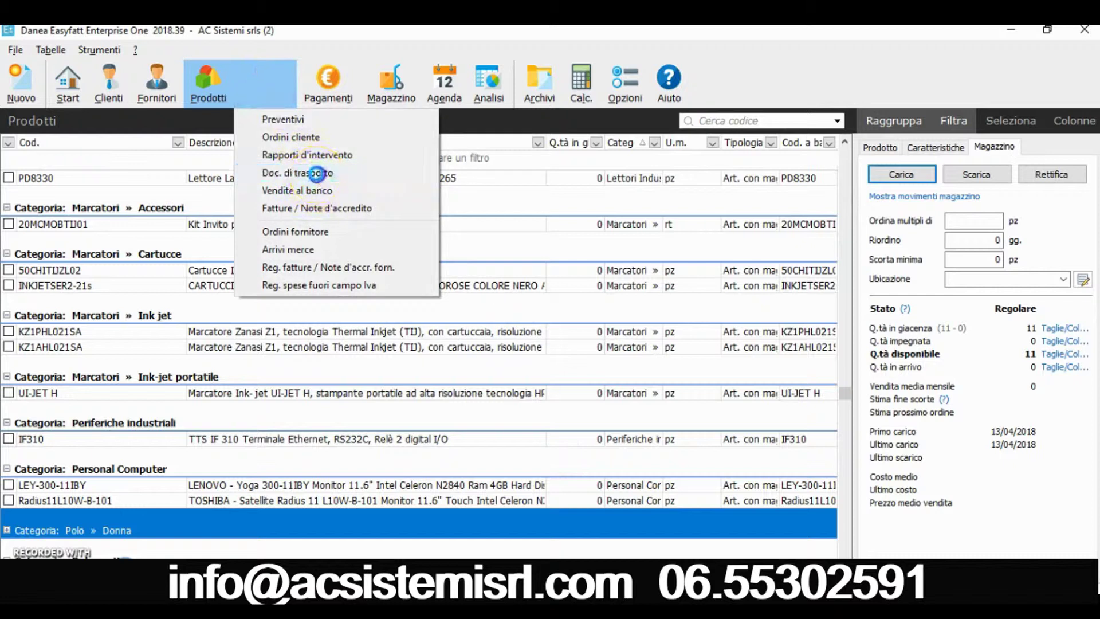
{"action": "left_click", "coordinate": [315, 173]}
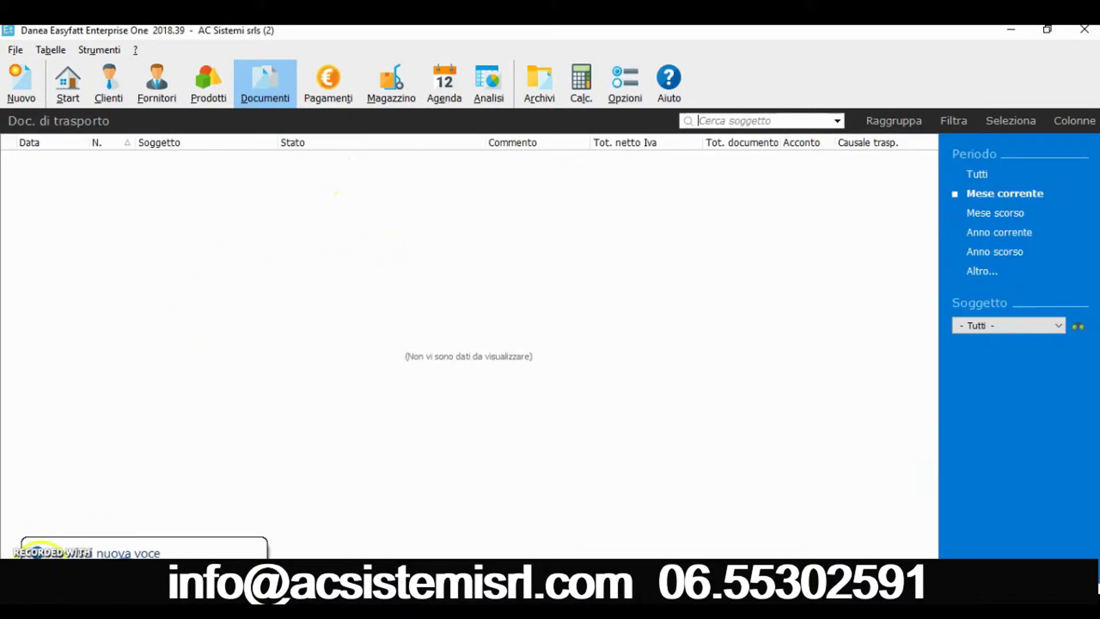
{"action": "double_click", "coordinate": [160, 486]}
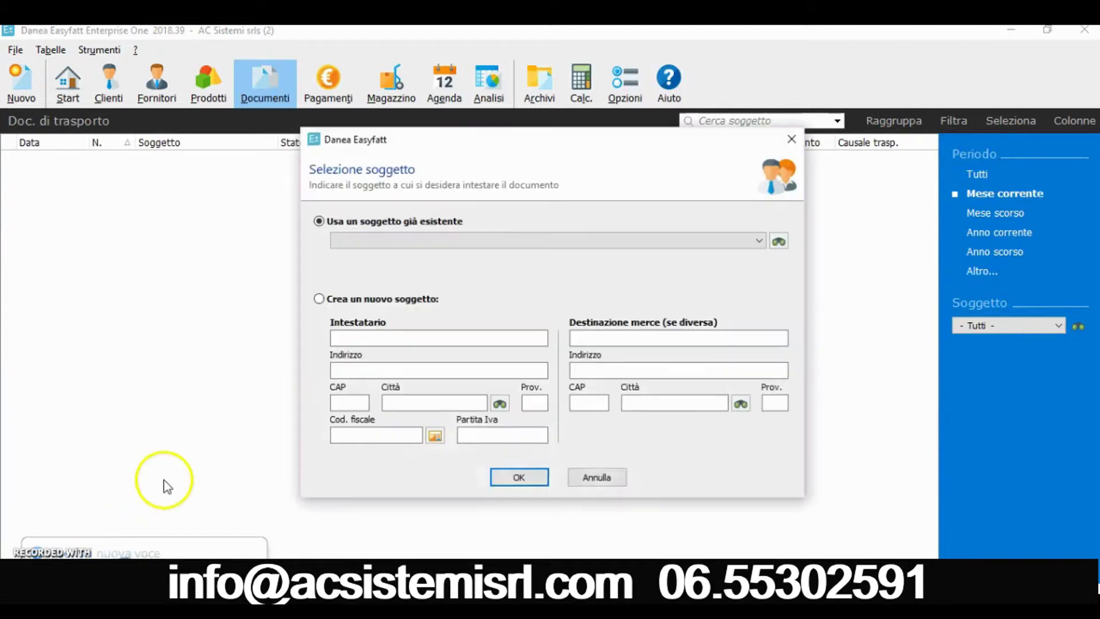
{"action": "left_click", "coordinate": [479, 338]}
{"action": "type", "text": "SDSDSDA"}
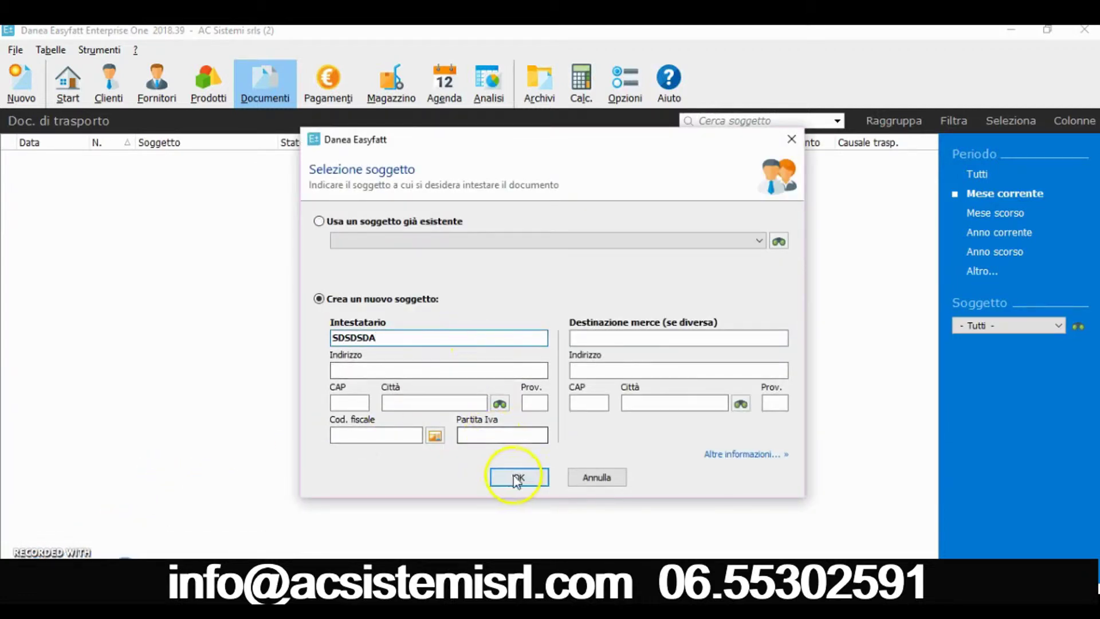
{"action": "left_click", "coordinate": [519, 477]}
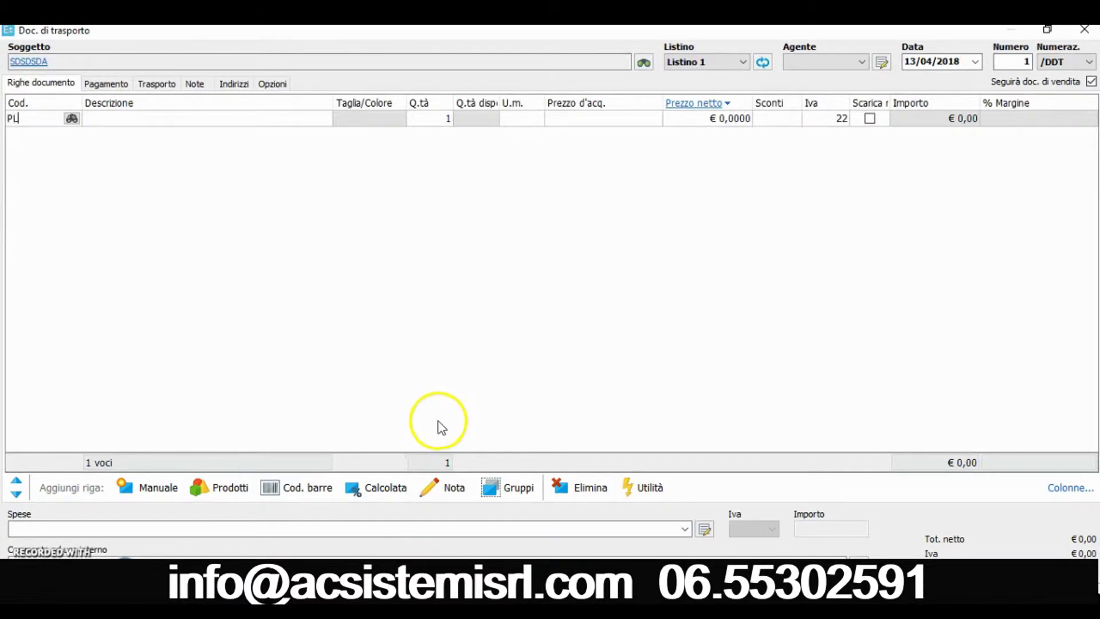
Step: Add the product PL150W POLO PIQUET DONNA to the document by looking up the code PL
{"action": "key", "text": "Return"}
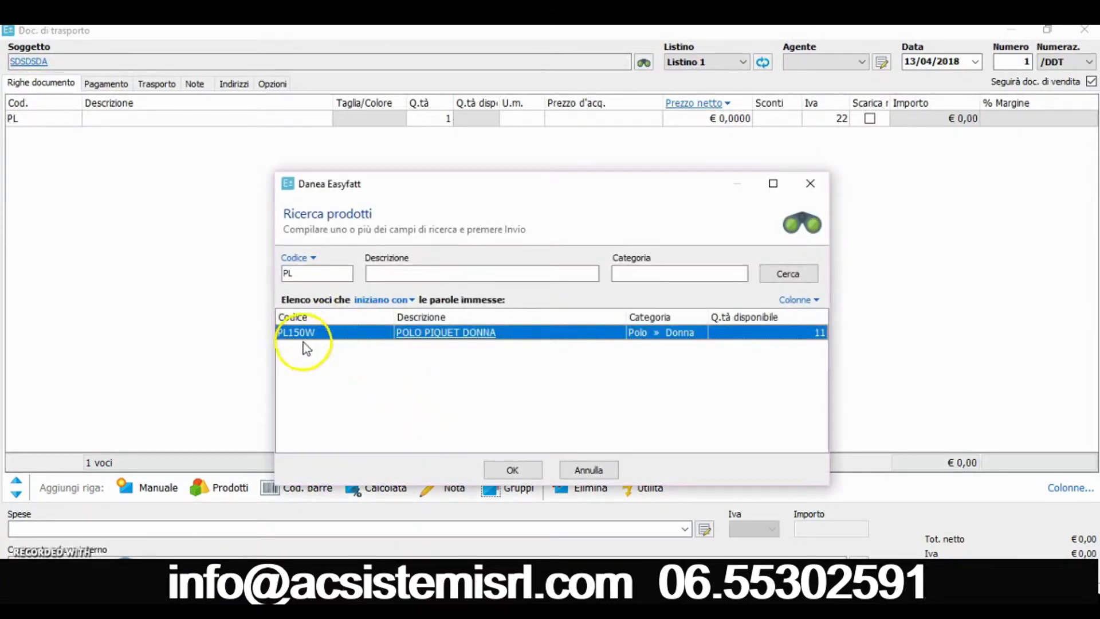
{"action": "left_click", "coordinate": [511, 468]}
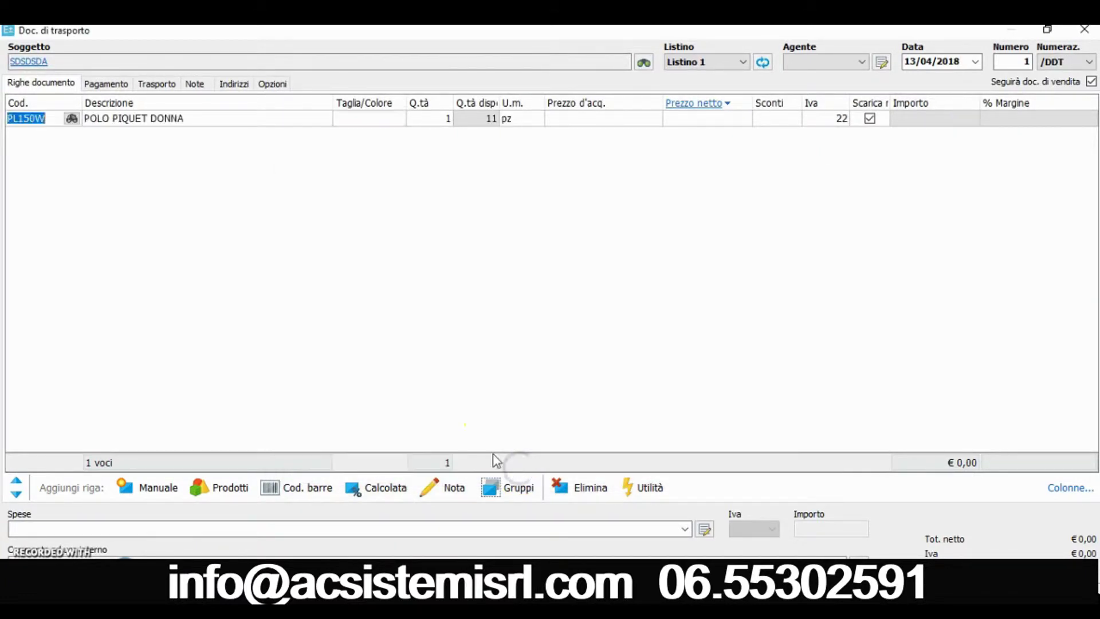
{"action": "key", "text": "Tab"}
{"action": "key", "text": "Tab"}
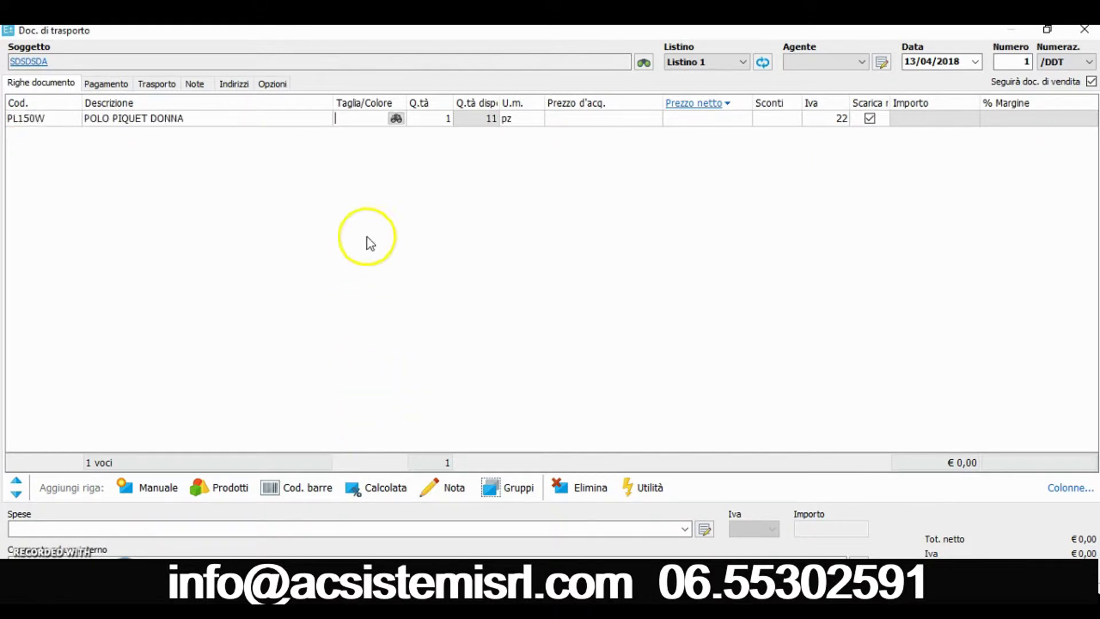
Step: Specify the line's size and colour quantities: S/BIANCO 2, M/BIANCO 1, S/BLU 1, M/BLU 2 and S/ROSA 1
{"action": "left_click", "coordinate": [397, 119]}
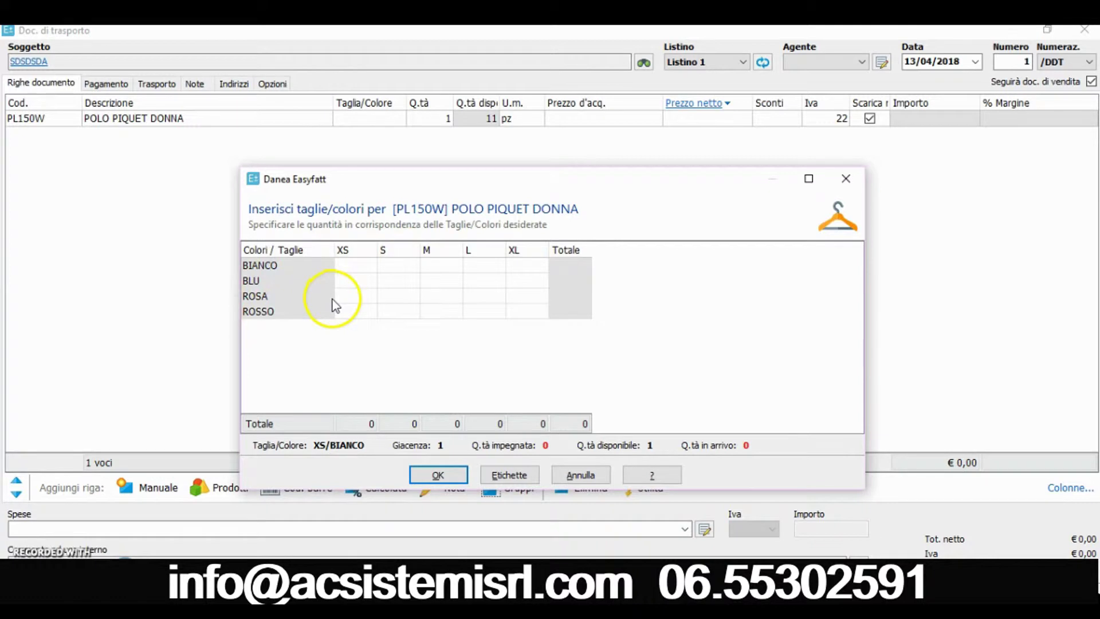
{"action": "left_click", "coordinate": [397, 267]}
{"action": "type", "text": "2"}
{"action": "key", "text": "Tab"}
{"action": "type", "text": "1"}
{"action": "left_click", "coordinate": [415, 283]}
{"action": "type", "text": "1"}
{"action": "key", "text": "Tab"}
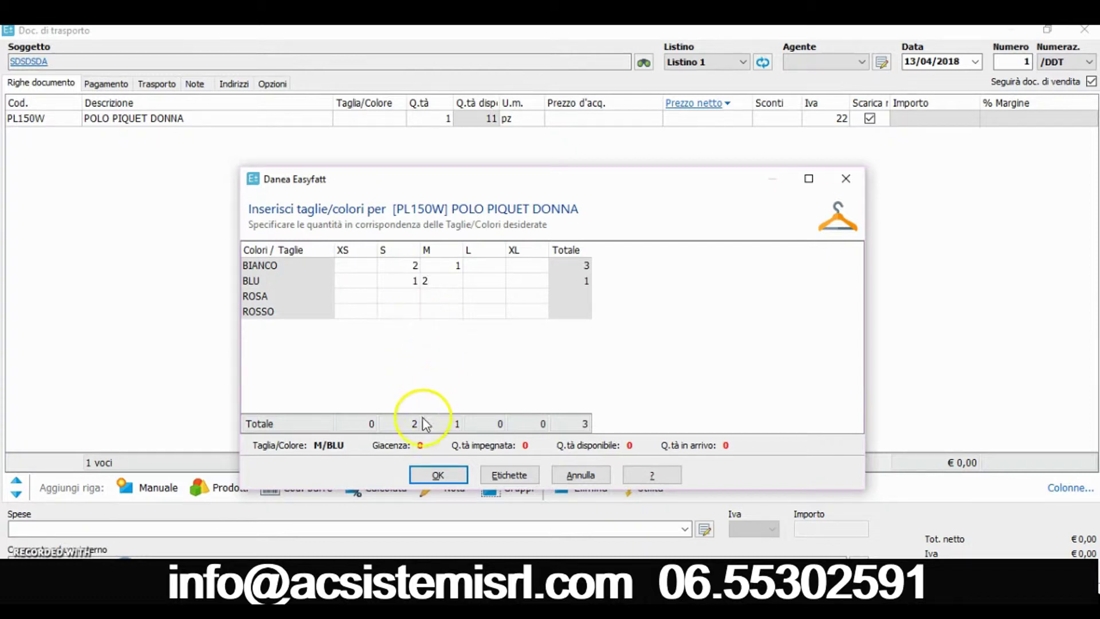
{"action": "left_click", "coordinate": [401, 302]}
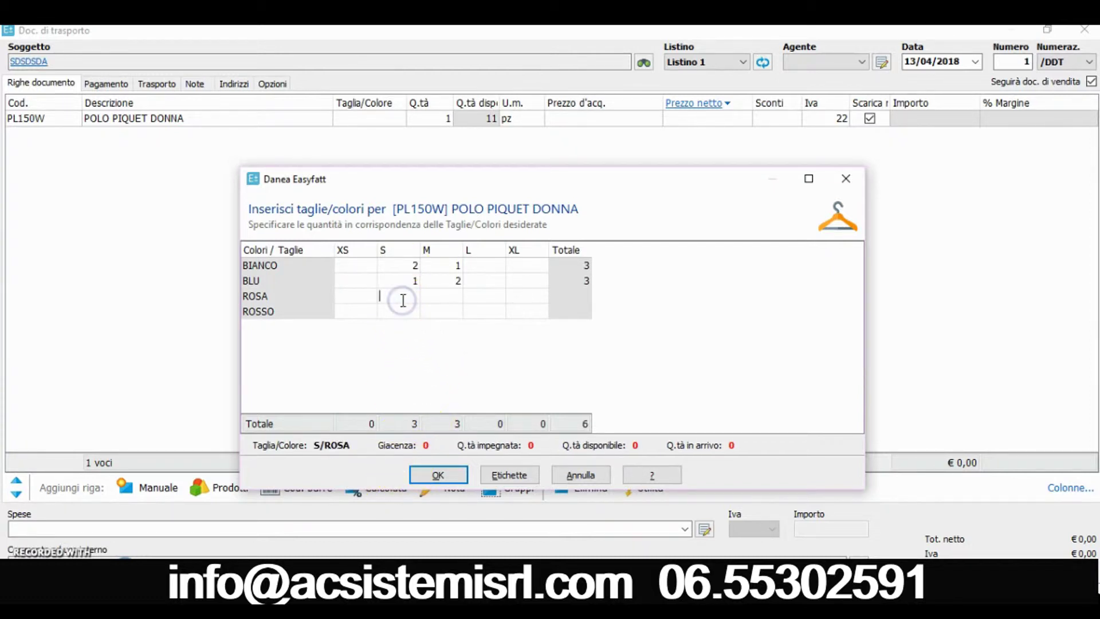
{"action": "type", "text": "1"}
{"action": "left_click", "coordinate": [436, 476]}
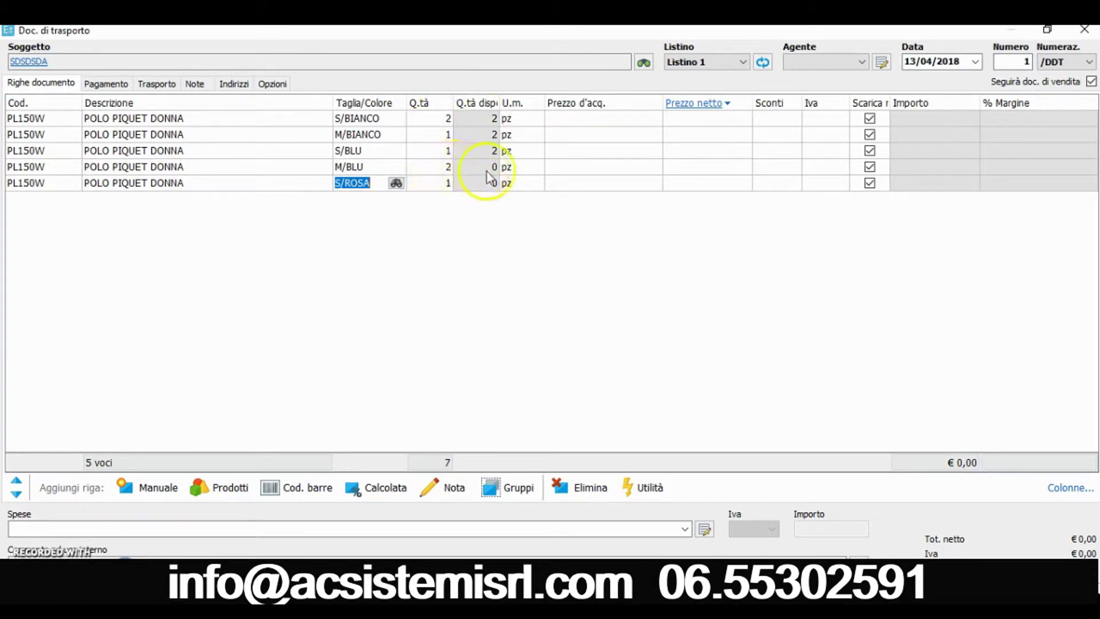
Step: Delete the M/BLU line and try to save the document with the current transport start date and time
{"action": "left_click", "coordinate": [424, 166]}
{"action": "left_click", "coordinate": [578, 487]}
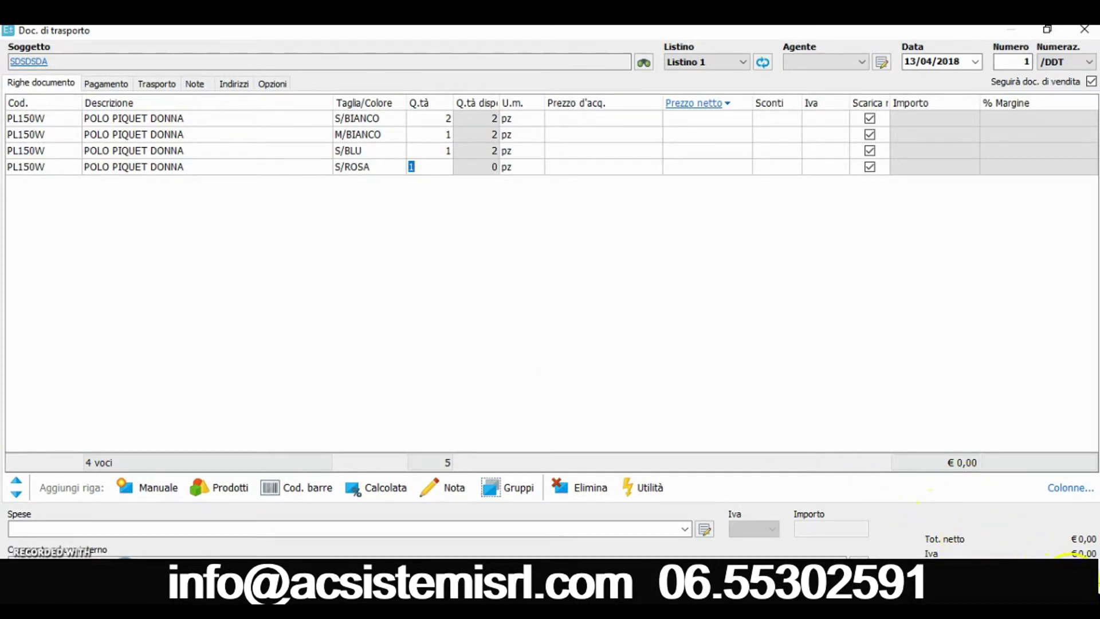
{"action": "left_click", "coordinate": [513, 375]}
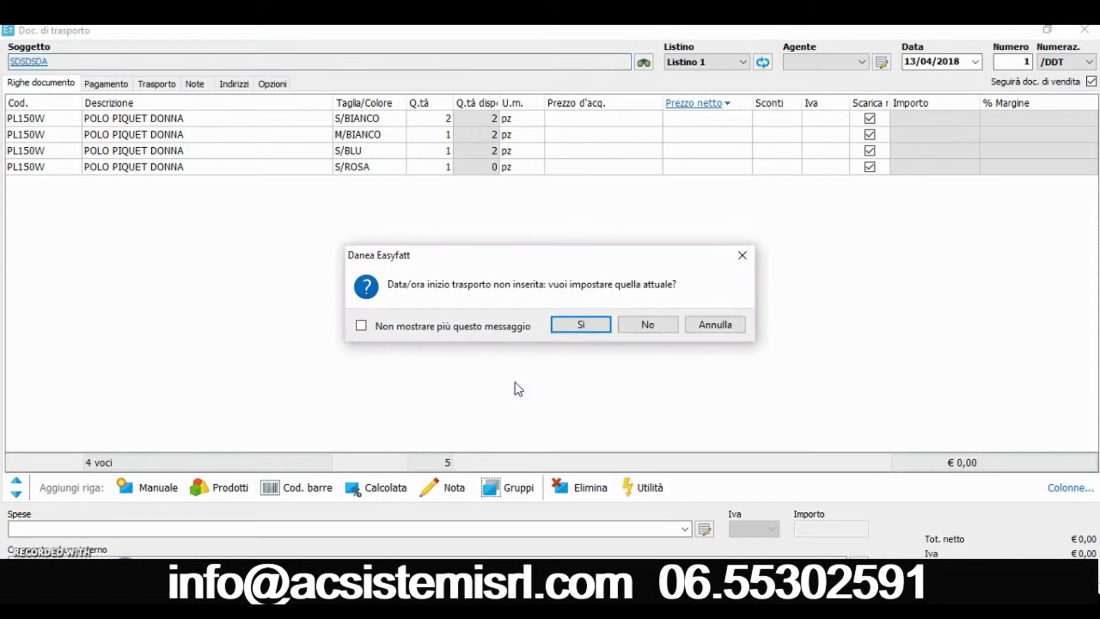
{"action": "left_click", "coordinate": [566, 325]}
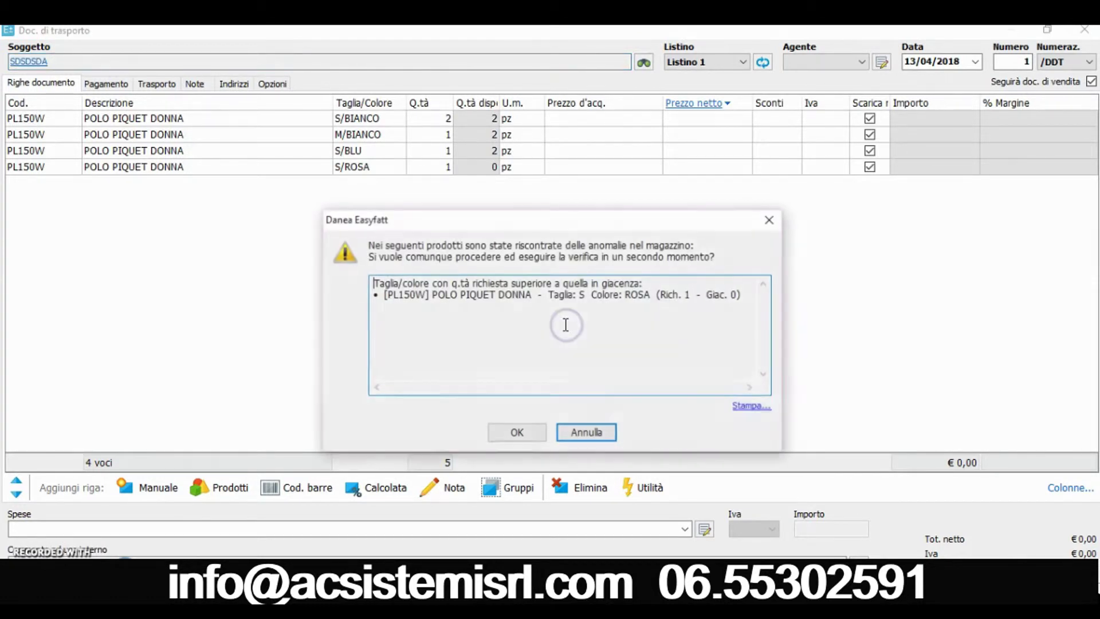
{"action": "left_click", "coordinate": [584, 432]}
Step: Delete the S/ROSA line from the transport document
{"action": "left_click", "coordinate": [422, 167]}
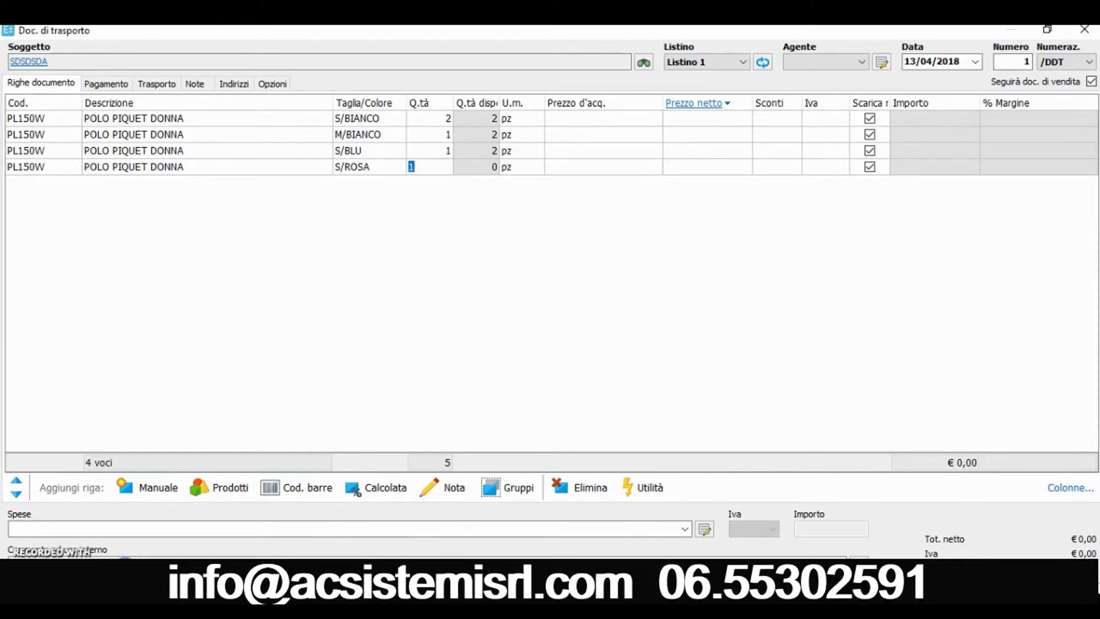
{"action": "left_click", "coordinate": [579, 489]}
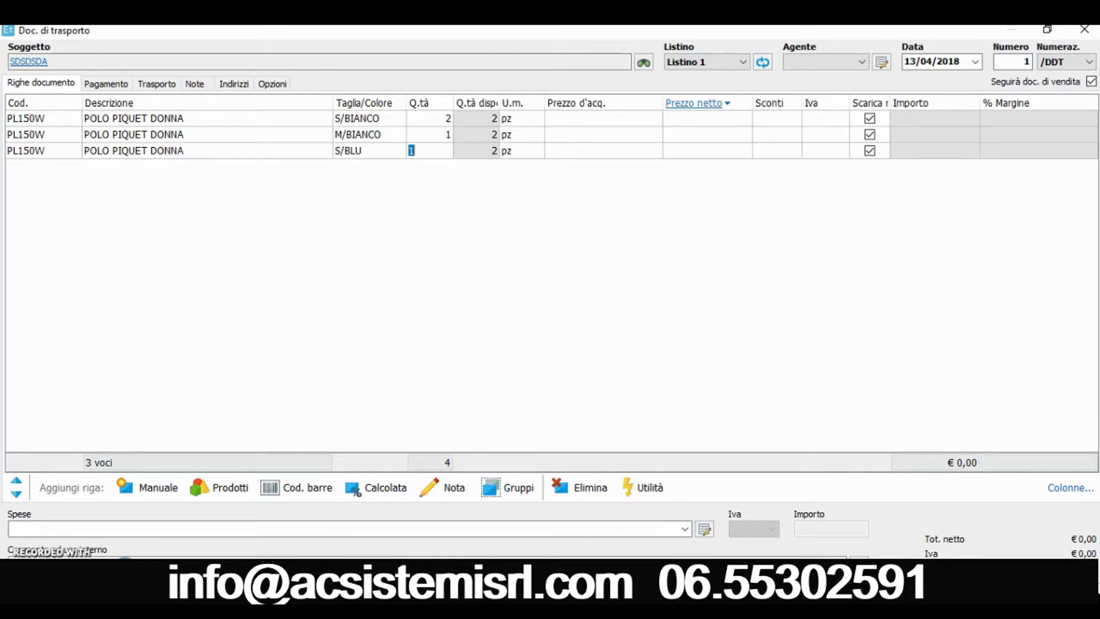
Step: Preview the document's labels with the "etic. barcode con taglia e colore" model, and close the print window without printing
{"action": "key", "text": "ctrl+p"}
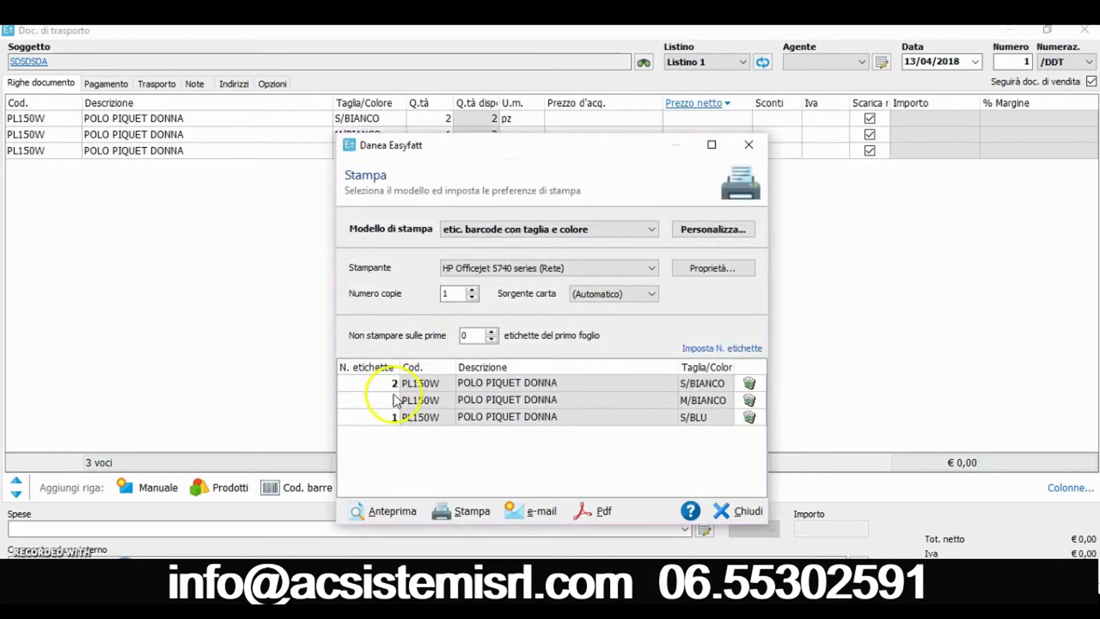
{"action": "left_click_drag", "start_coordinate": [544, 148], "coordinate": [737, 162]}
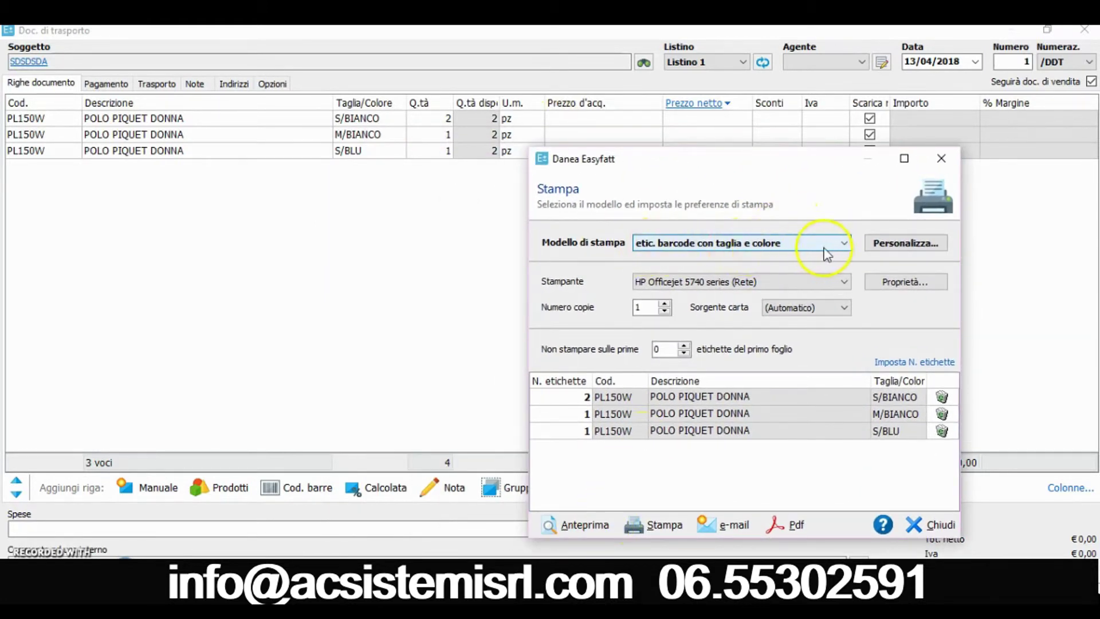
{"action": "left_click", "coordinate": [575, 525]}
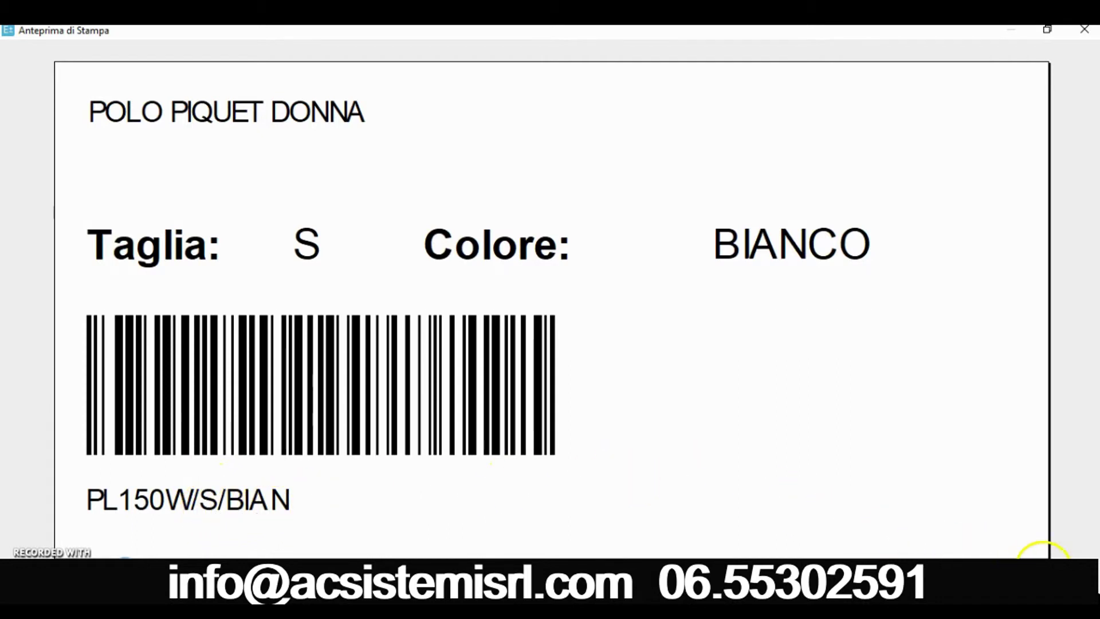
{"action": "left_click", "coordinate": [1085, 29]}
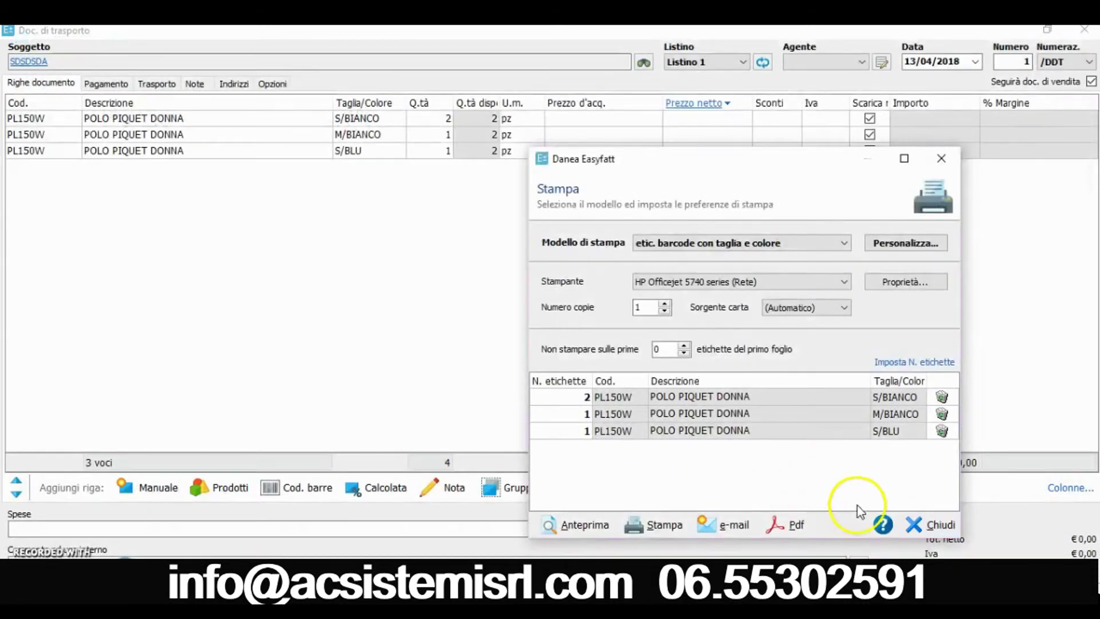
{"action": "left_click", "coordinate": [931, 524]}
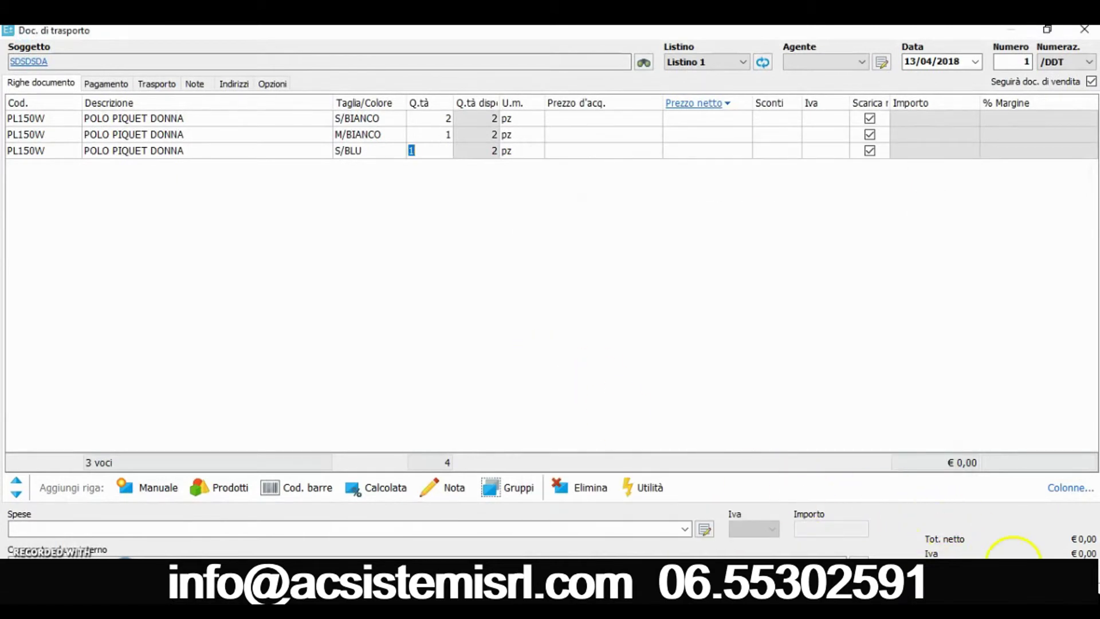
Step: Close the transport document and save it
{"action": "key", "text": "Escape"}
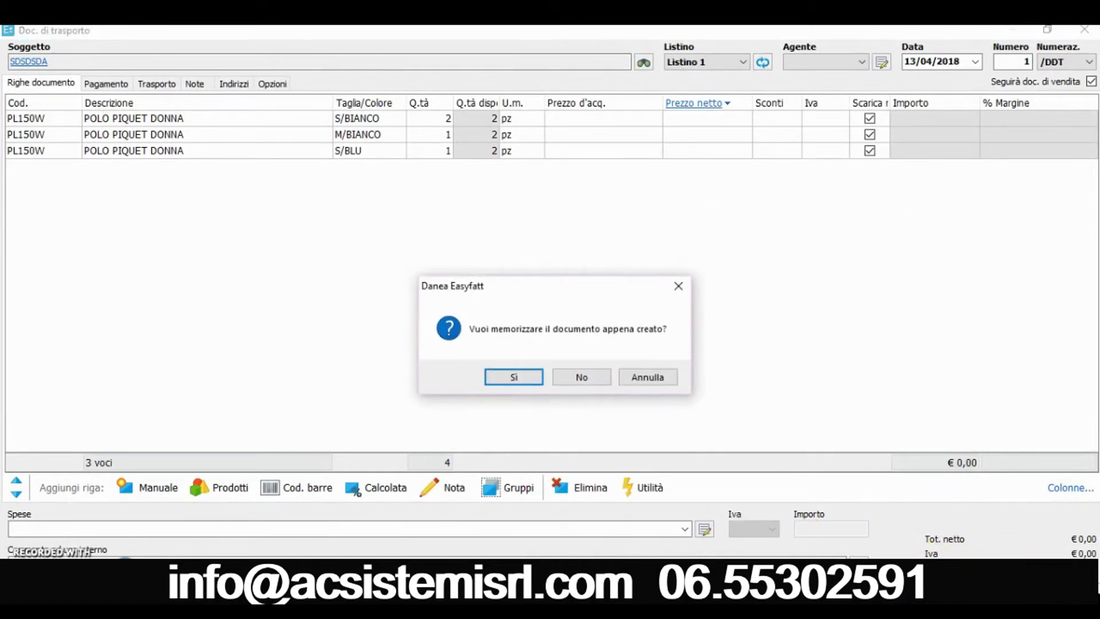
{"action": "left_click", "coordinate": [525, 379]}
Step: Review the warehouse stock by size and colour, and open the list of barcode labels for the available variants
{"action": "left_click", "coordinate": [390, 100]}
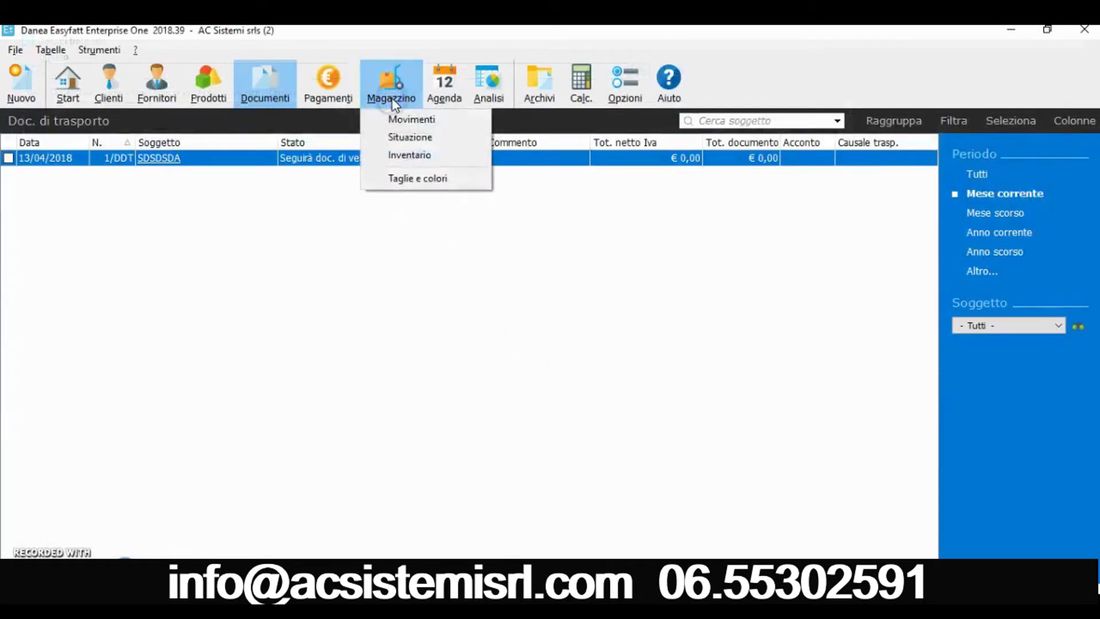
{"action": "left_click", "coordinate": [421, 180]}
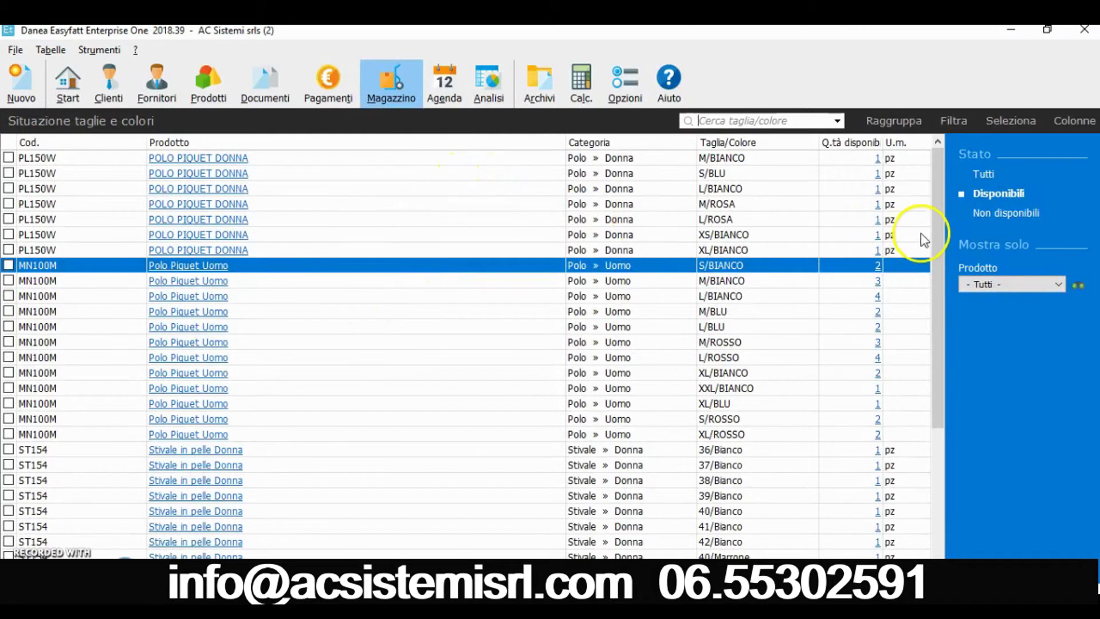
{"action": "left_click_drag", "start_coordinate": [933, 229], "coordinate": [932, 410]}
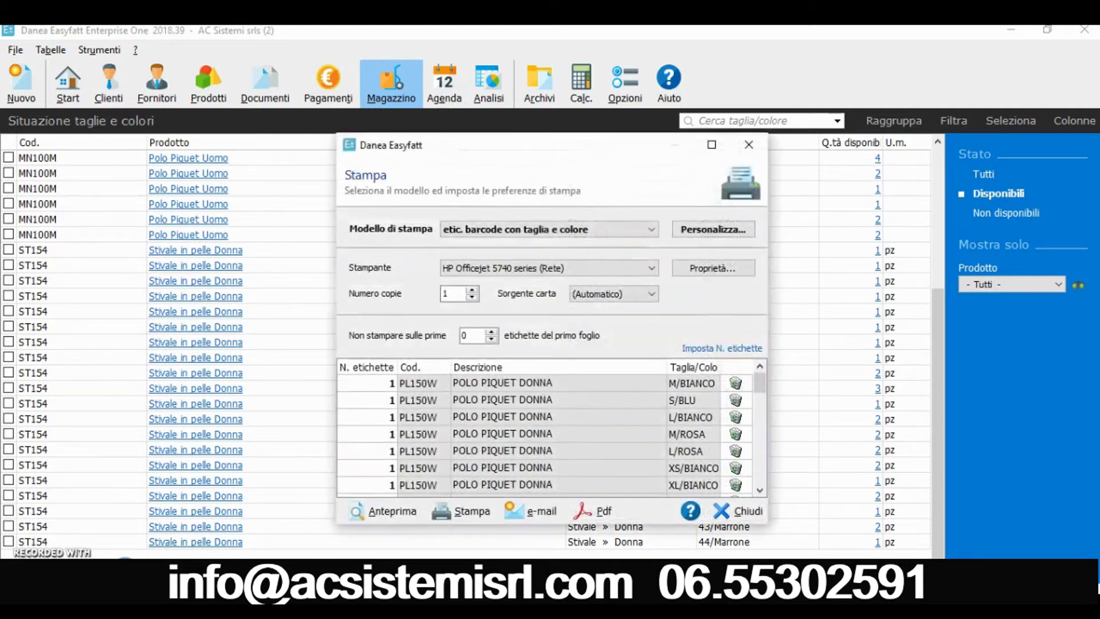
{"action": "mouse_move", "coordinate": [762, 391]}
{"action": "left_mouse_down"}
{"action": "mouse_move", "coordinate": [742, 487]}
{"action": "mouse_move", "coordinate": [756, 373]}
{"action": "left_mouse_up"}
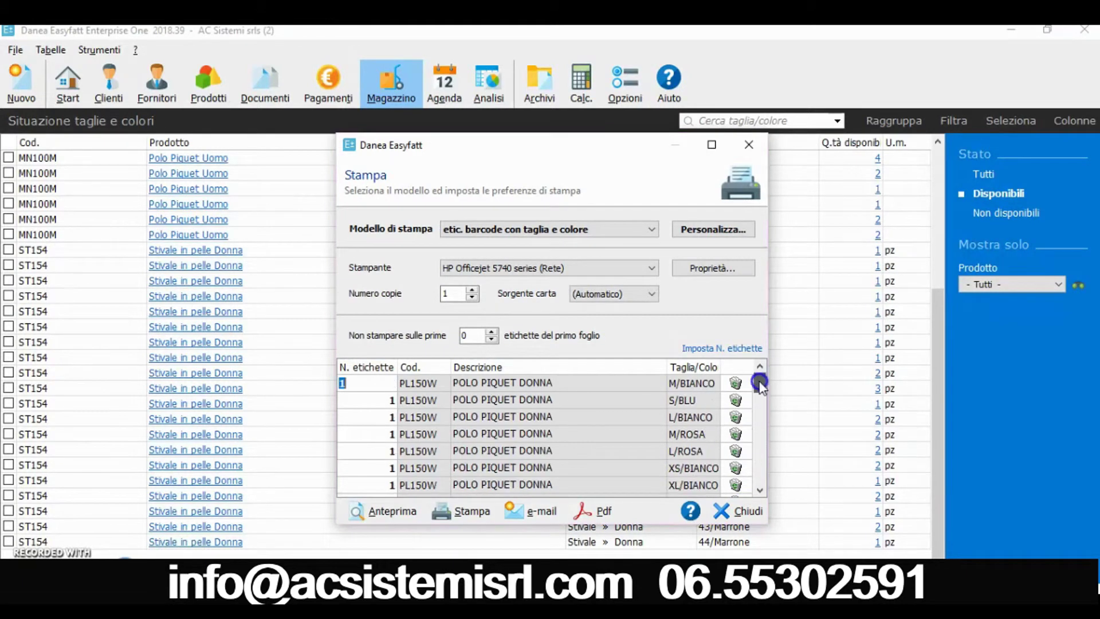
Step: Preview the barcode labels for the available size and colour variants, page through them, and close the print window without printing
{"action": "left_click", "coordinate": [367, 528]}
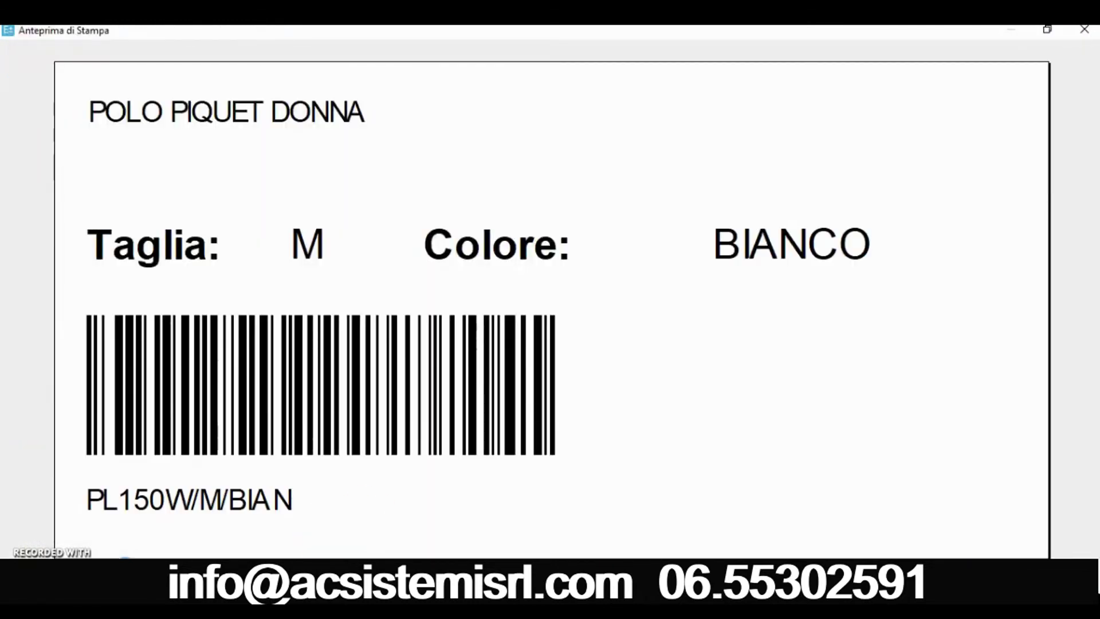
{"action": "key", "text": "Page_Down"}
{"action": "key", "text": "Page_Down"}
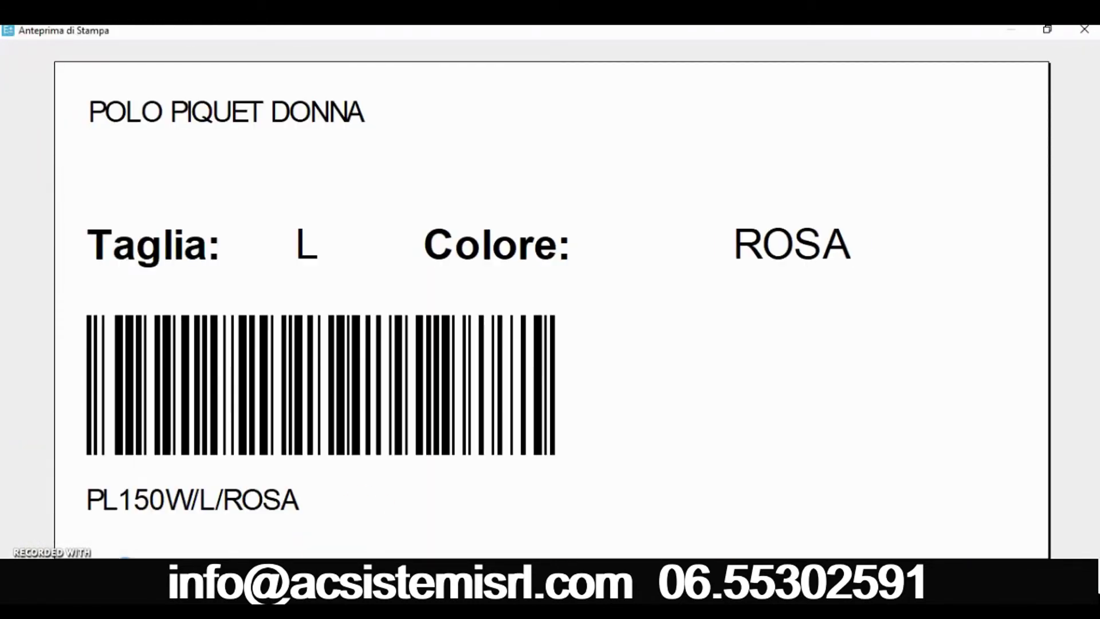
{"action": "key", "text": "Escape"}
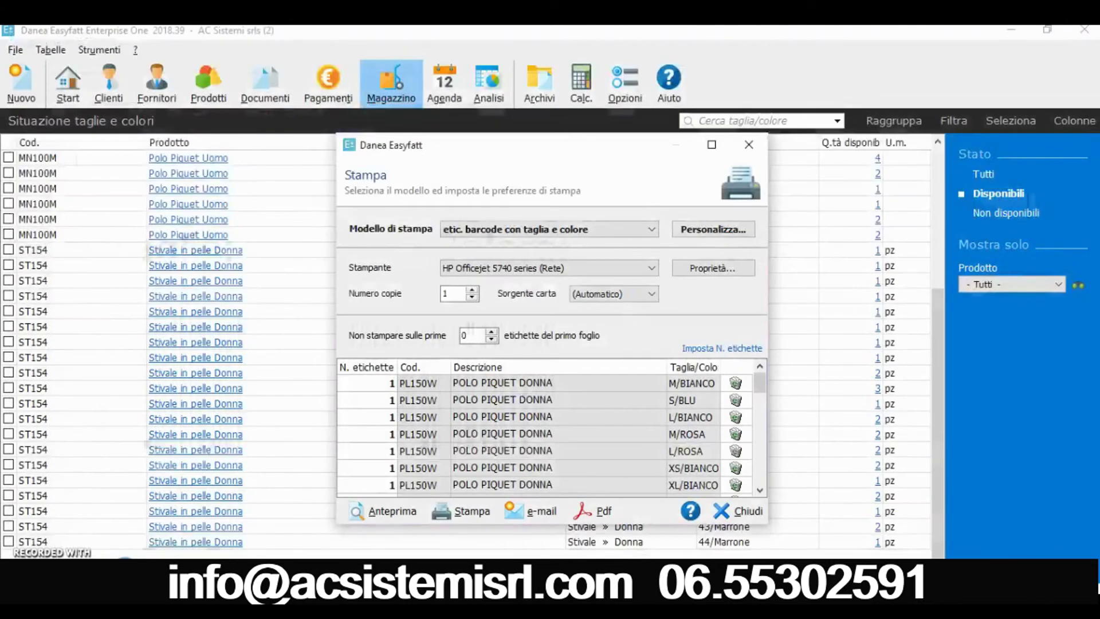
{"action": "left_click", "coordinate": [751, 509]}
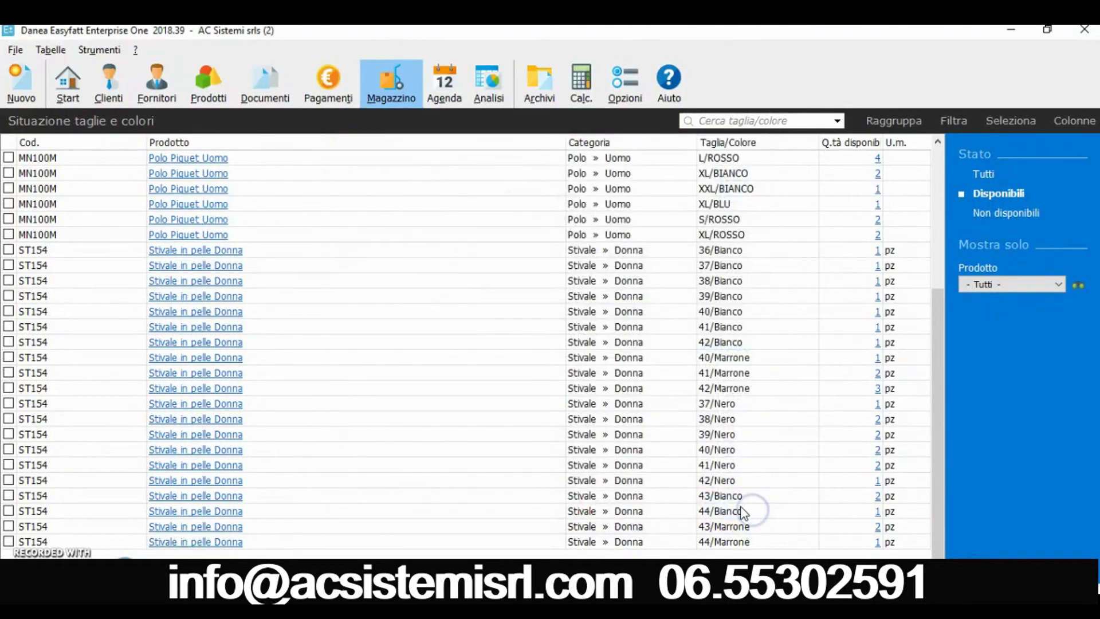
Step: Create a new transport document made out to a new subject named RWERWE
{"action": "left_click", "coordinate": [276, 90]}
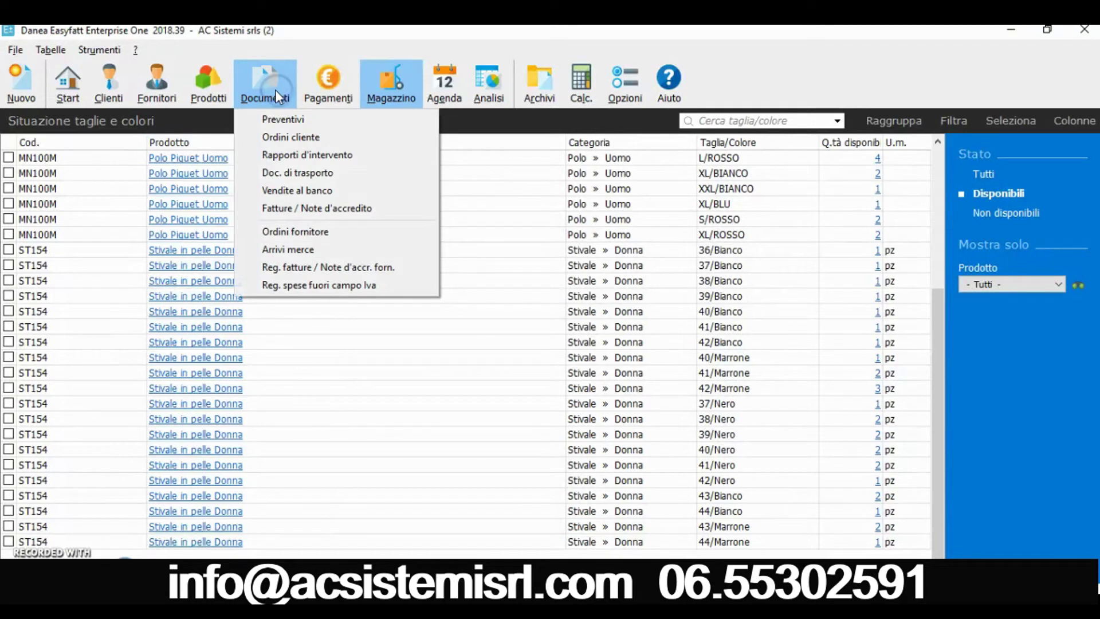
{"action": "left_click", "coordinate": [302, 173]}
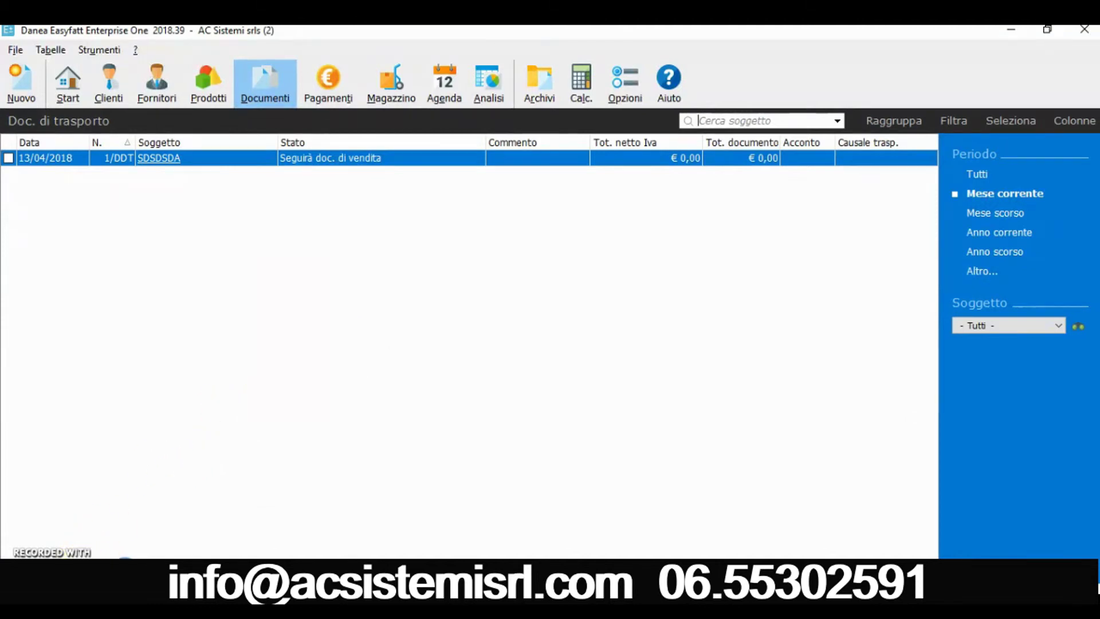
{"action": "key", "text": "Insert"}
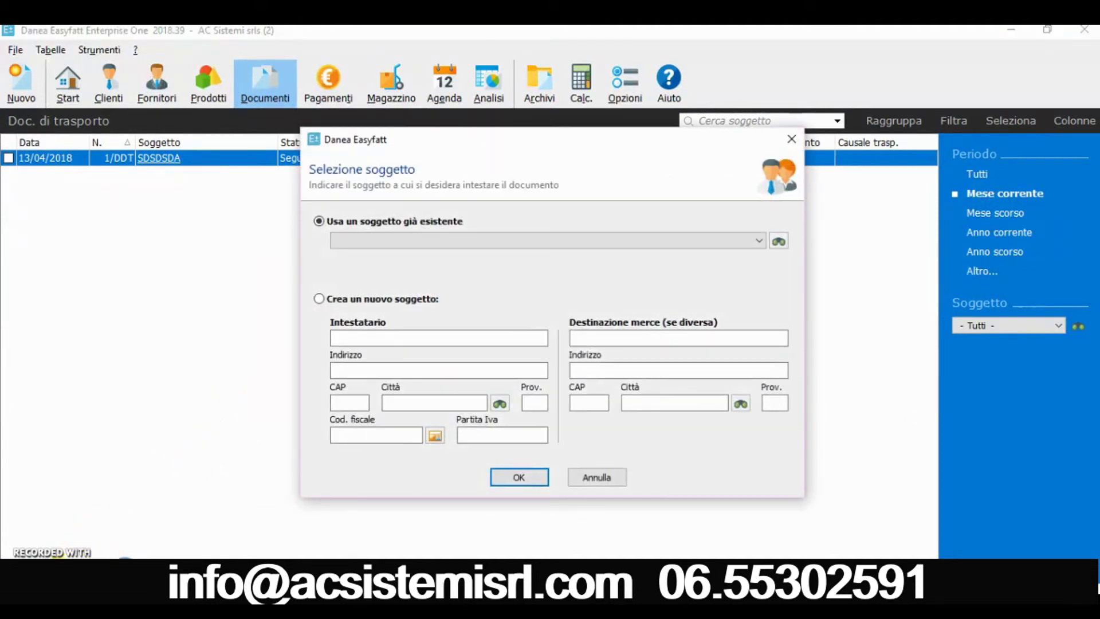
{"action": "left_click", "coordinate": [410, 337]}
{"action": "type", "text": "RWERWE"}
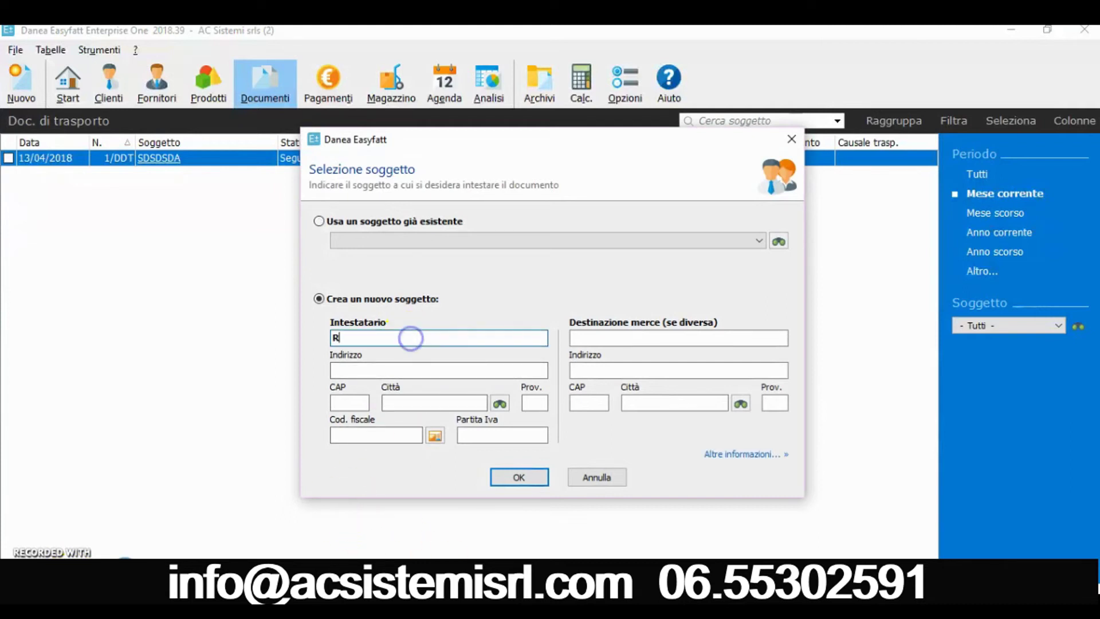
{"action": "left_click", "coordinate": [521, 476]}
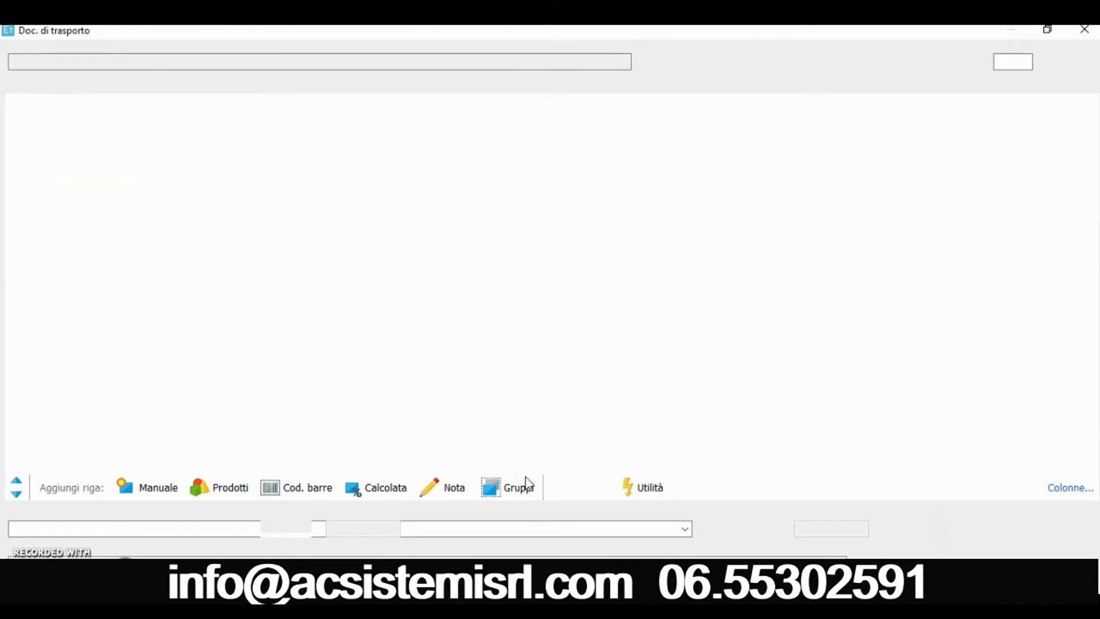
Step: Activate barcode-reader entry for the transport document's rows, and close the document, saving it
{"action": "left_click", "coordinate": [306, 487]}
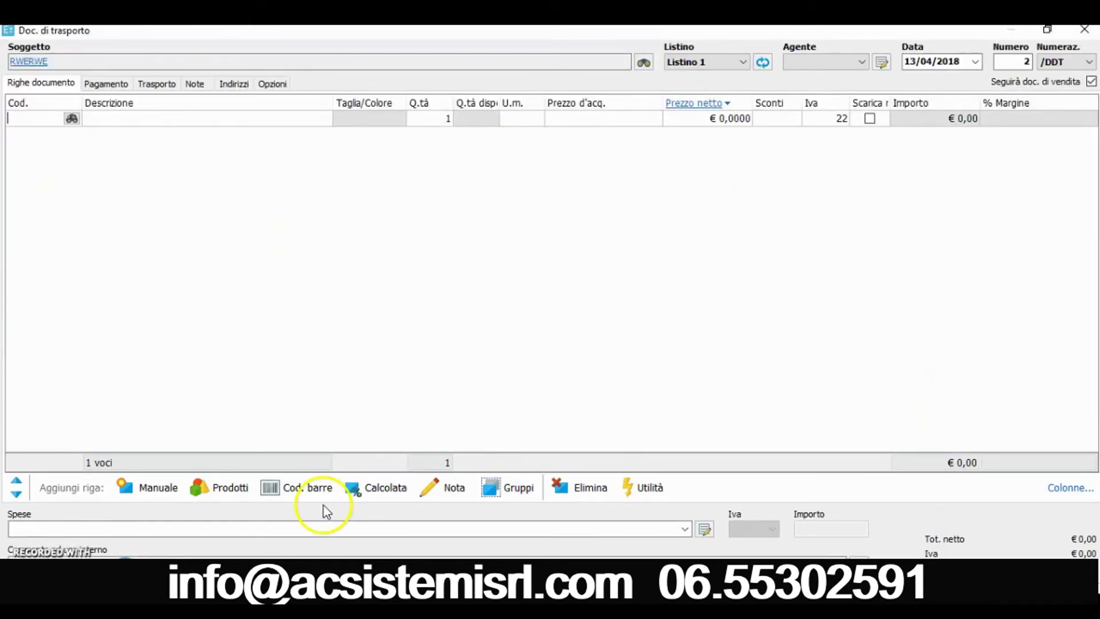
{"action": "left_click", "coordinate": [304, 486]}
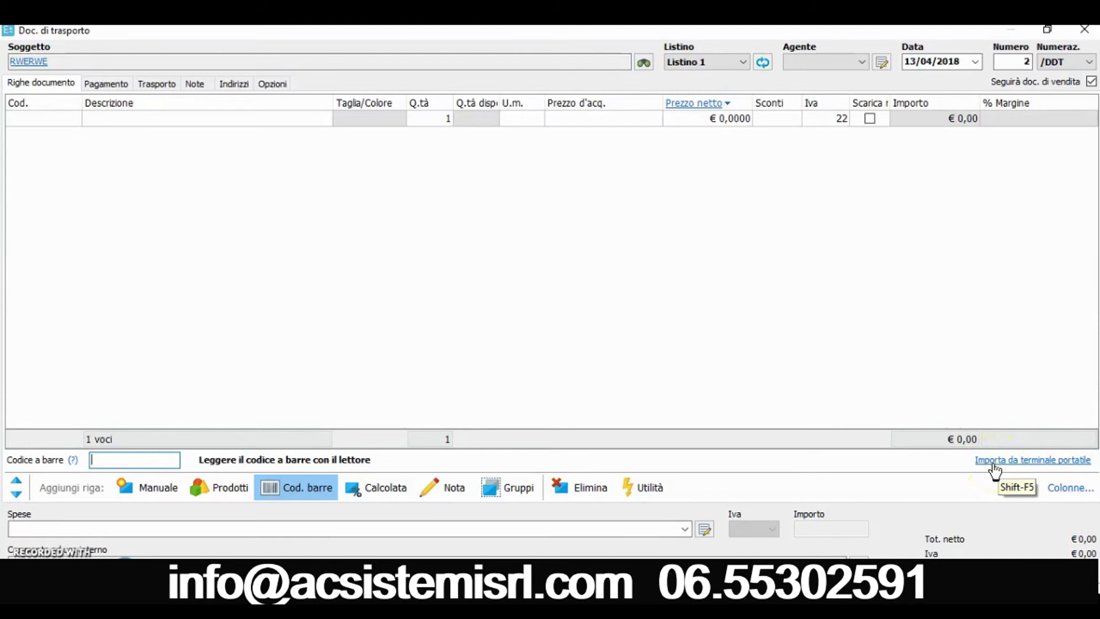
{"action": "key", "text": "Escape"}
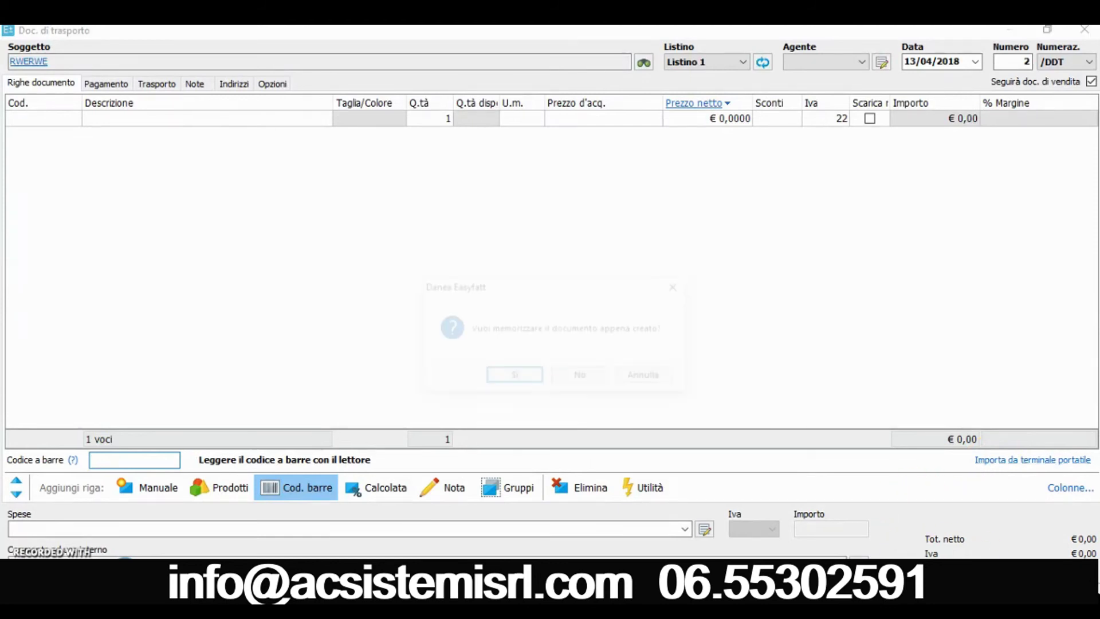
{"action": "left_click", "coordinate": [512, 378]}
{"action": "left_click", "coordinate": [581, 326]}
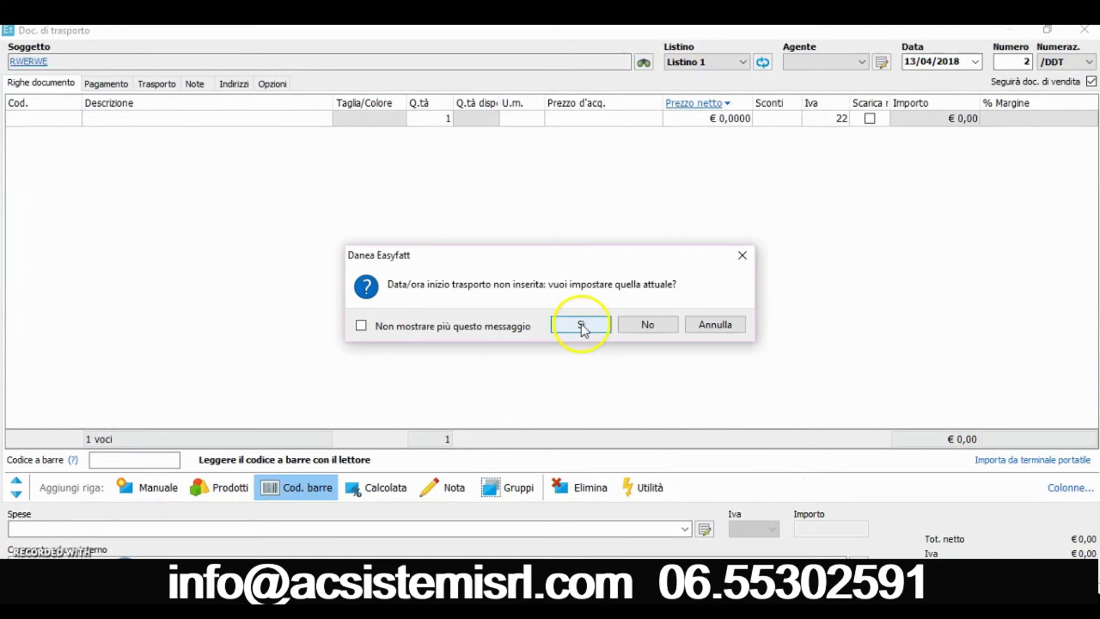
{"action": "left_click", "coordinate": [648, 325]}
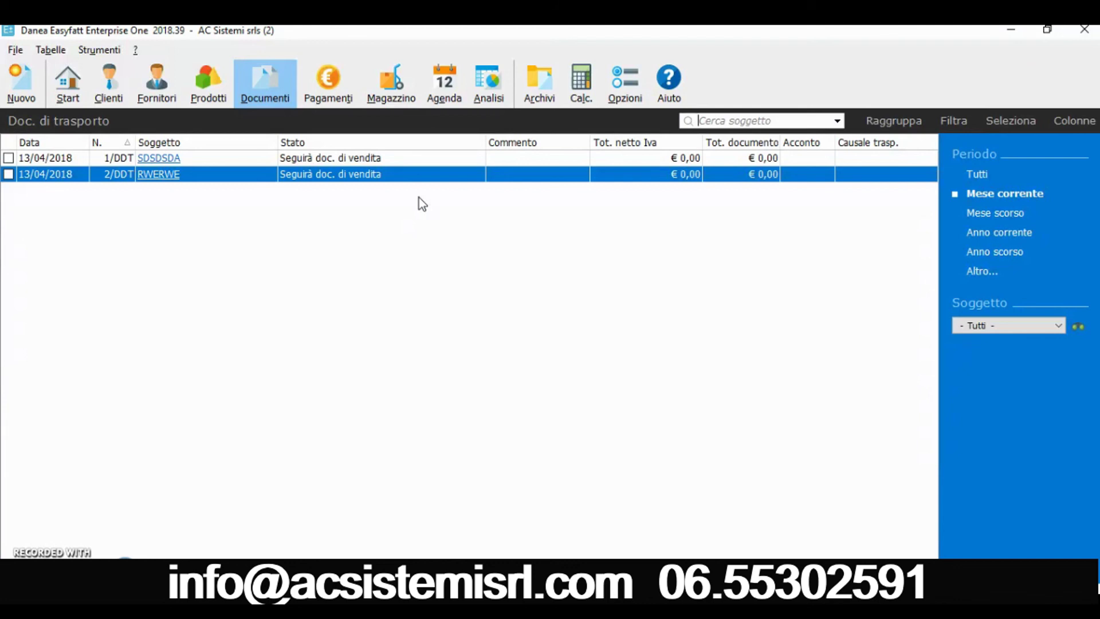
{"action": "left_click", "coordinate": [144, 465]}
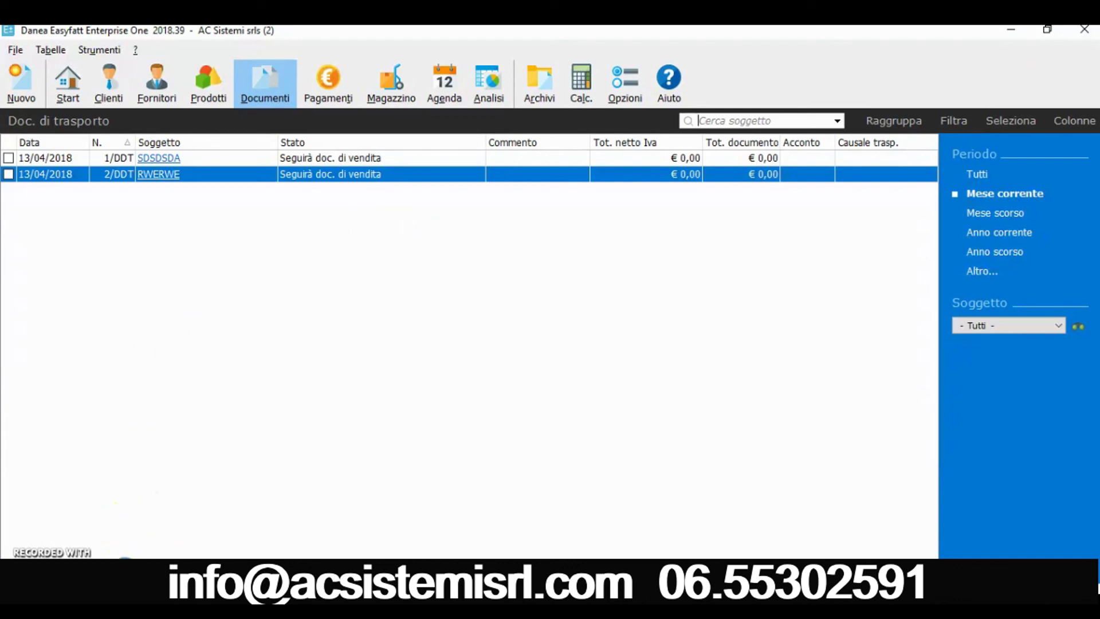